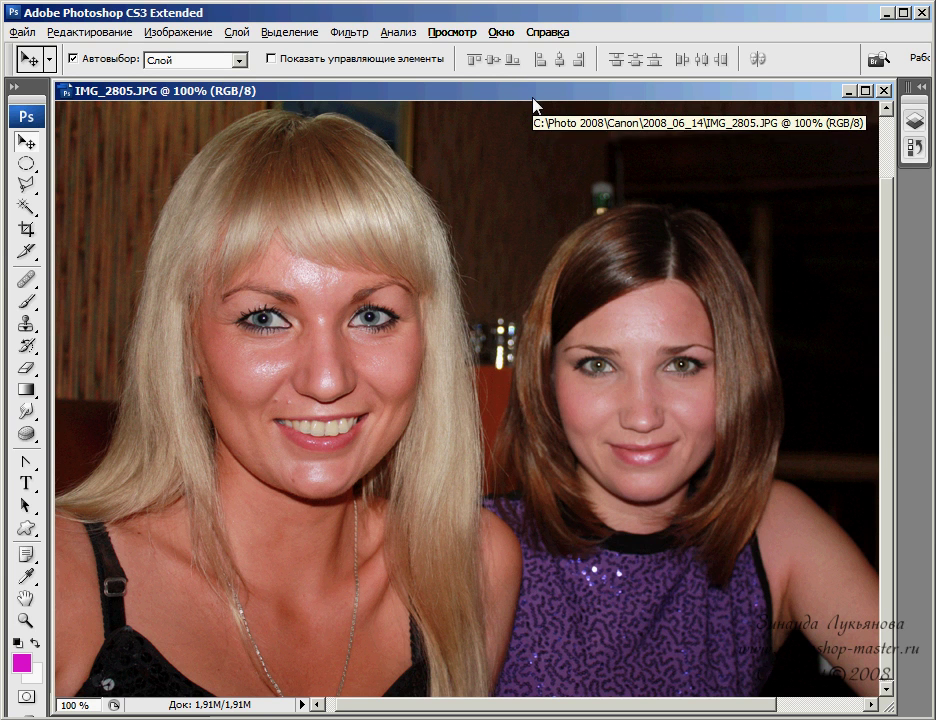
# Place the IMG_2839.JPG portrait window beside IMG_2805.JPG and choose the freehand Lasso tool
pyautogui.click(502, 32)
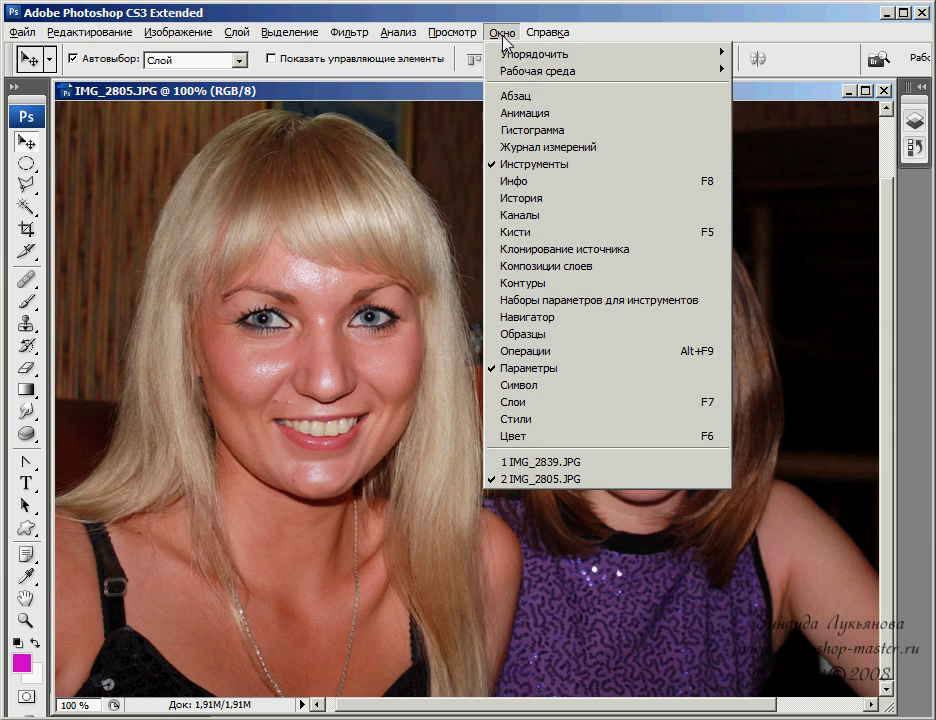
pyautogui.click(523, 462)
pyautogui.moveTo(639, 120)
pyautogui.mouseDown()
pyautogui.moveTo(630, 95)
pyautogui.moveTo(650, 99)
pyautogui.mouseUp()
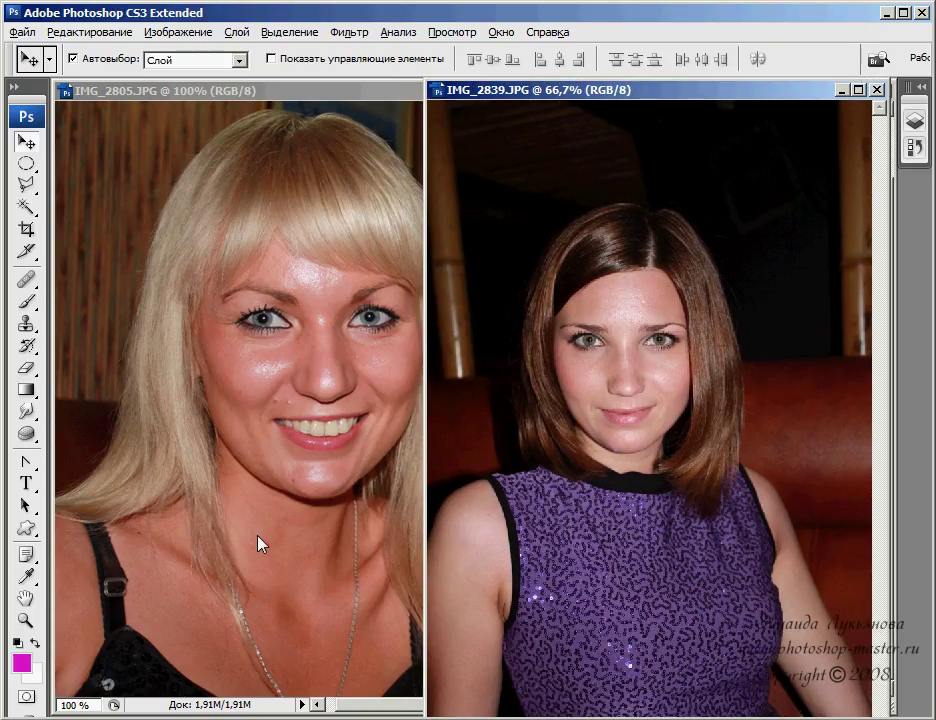
pyautogui.moveTo(815, 92); pyautogui.dragTo(738, 663)
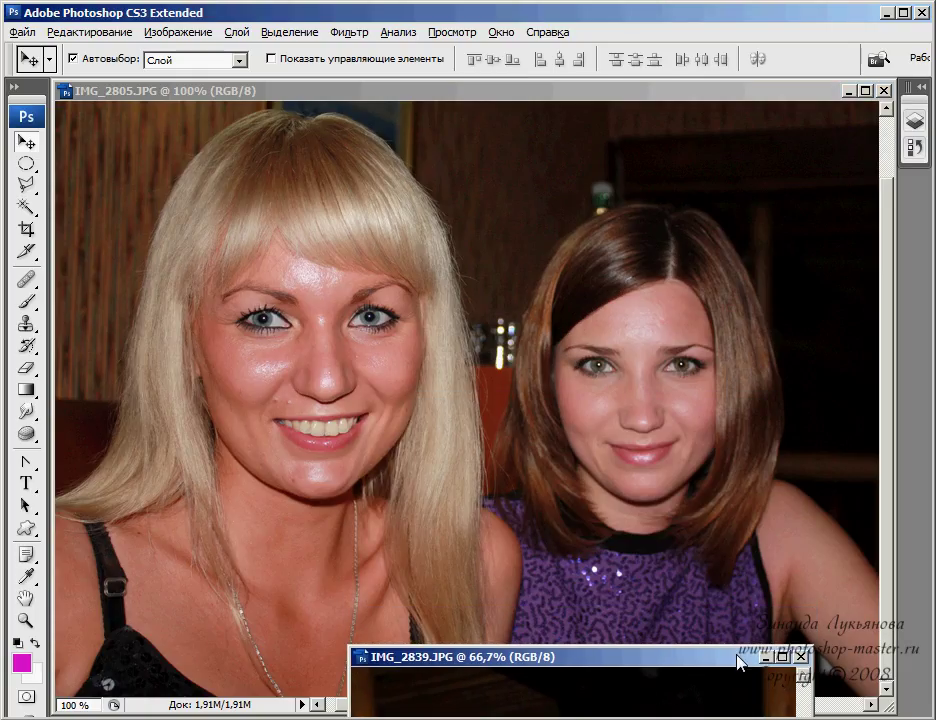
pyautogui.moveTo(739, 663); pyautogui.dragTo(745, 665)
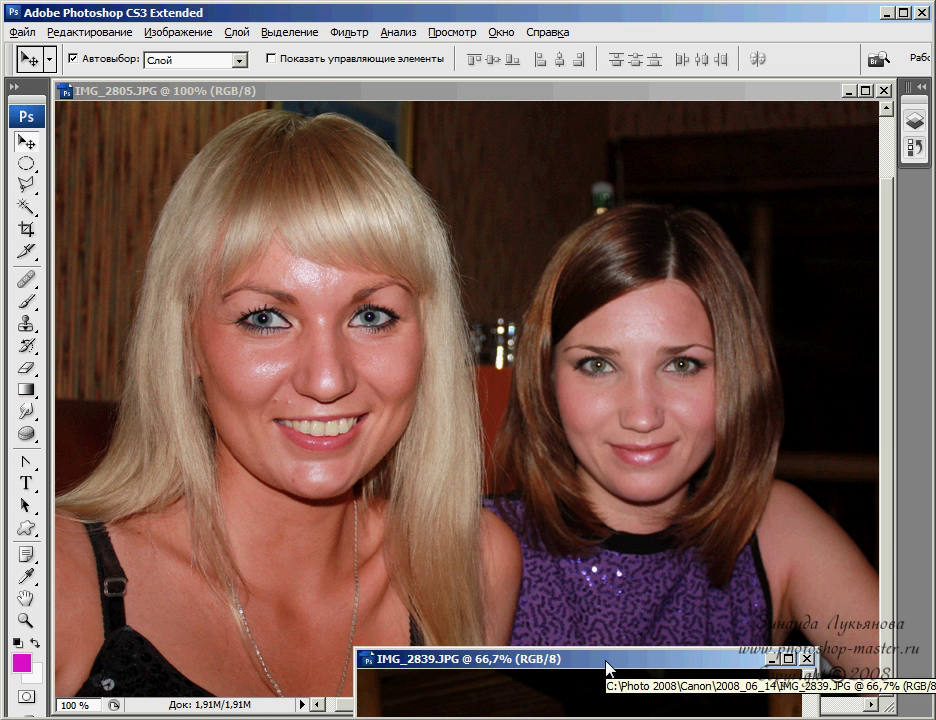
pyautogui.moveTo(603, 660); pyautogui.dragTo(670, 99)
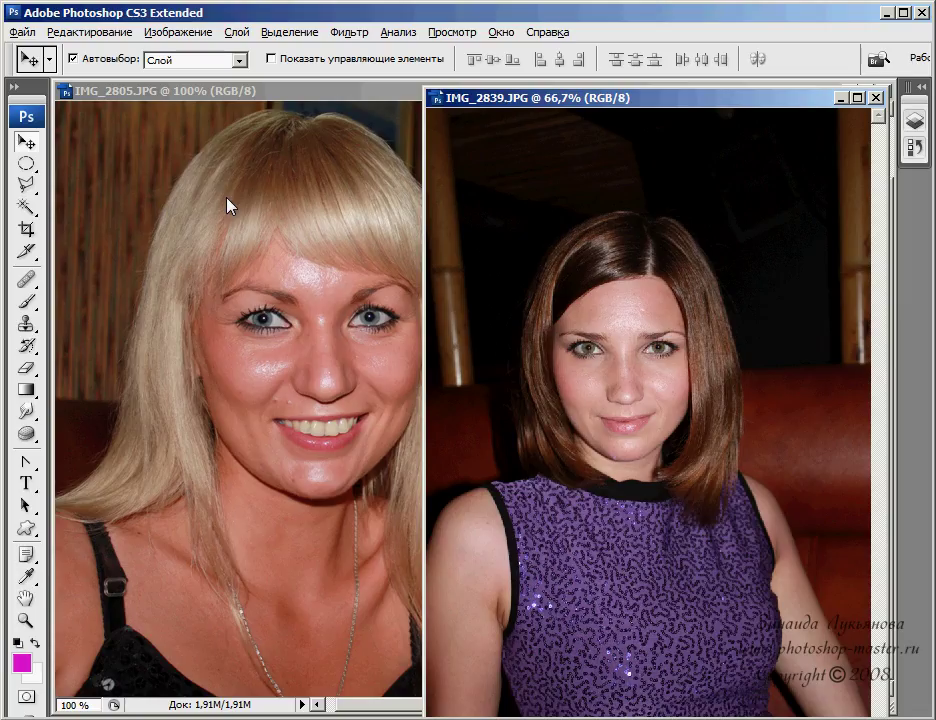
pyautogui.click(26, 184)
pyautogui.click(83, 188)
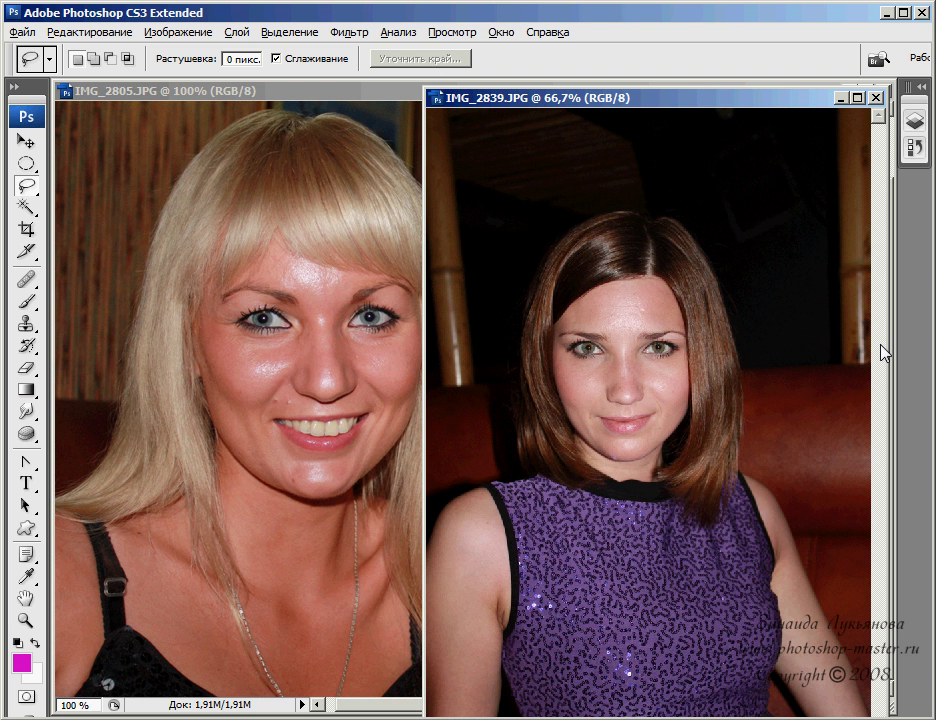
# Zoom the portrait to 200% and lasso around the brunette's face
pyautogui.hotkey('ctrl', '+')
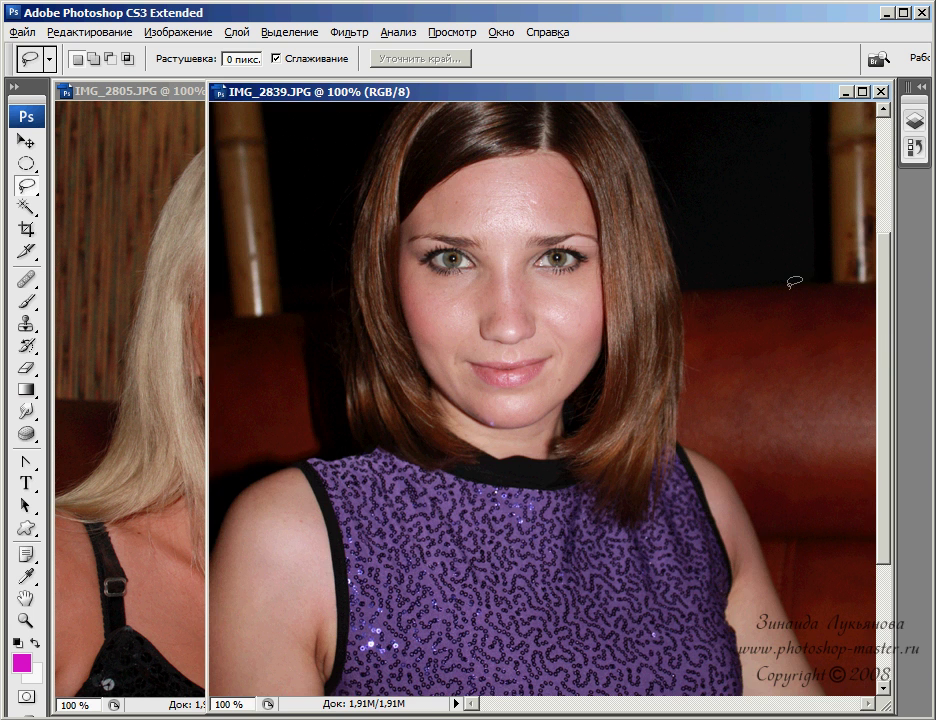
pyautogui.hotkey('ctrl', '+')
pyautogui.moveTo(579, 309); pyautogui.dragTo(662, 455)
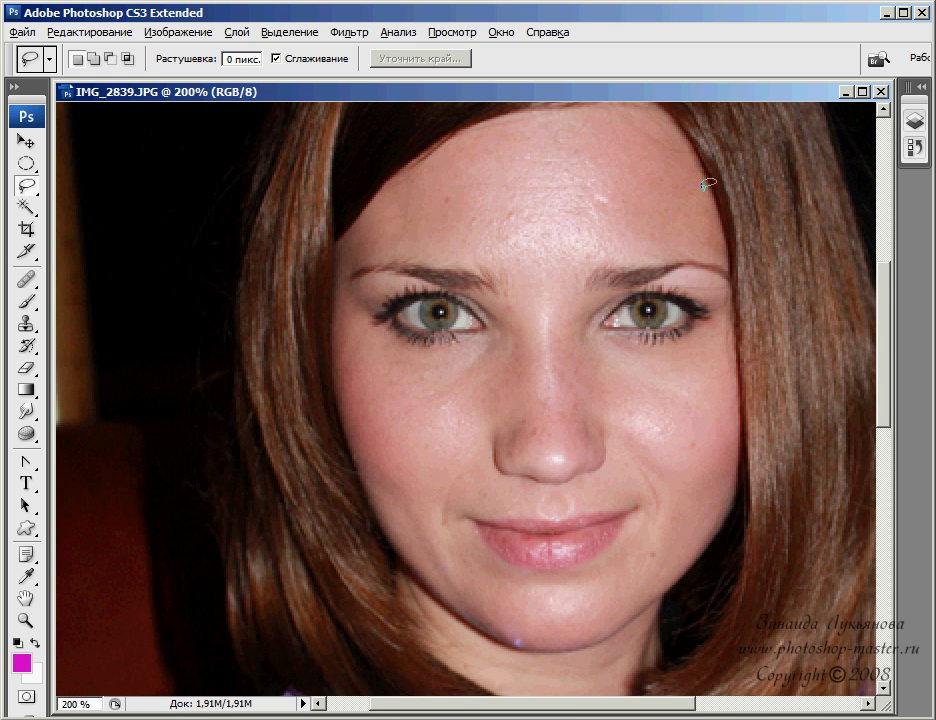
pyautogui.moveTo(705, 182)
pyautogui.mouseDown()
pyautogui.moveTo(548, 112)
pyautogui.moveTo(364, 218)
pyautogui.moveTo(340, 262)
pyautogui.moveTo(334, 389)
pyautogui.moveTo(345, 450)
pyautogui.moveTo(729, 224)
pyautogui.moveTo(711, 171)
pyautogui.moveTo(706, 188)
pyautogui.mouseUp()
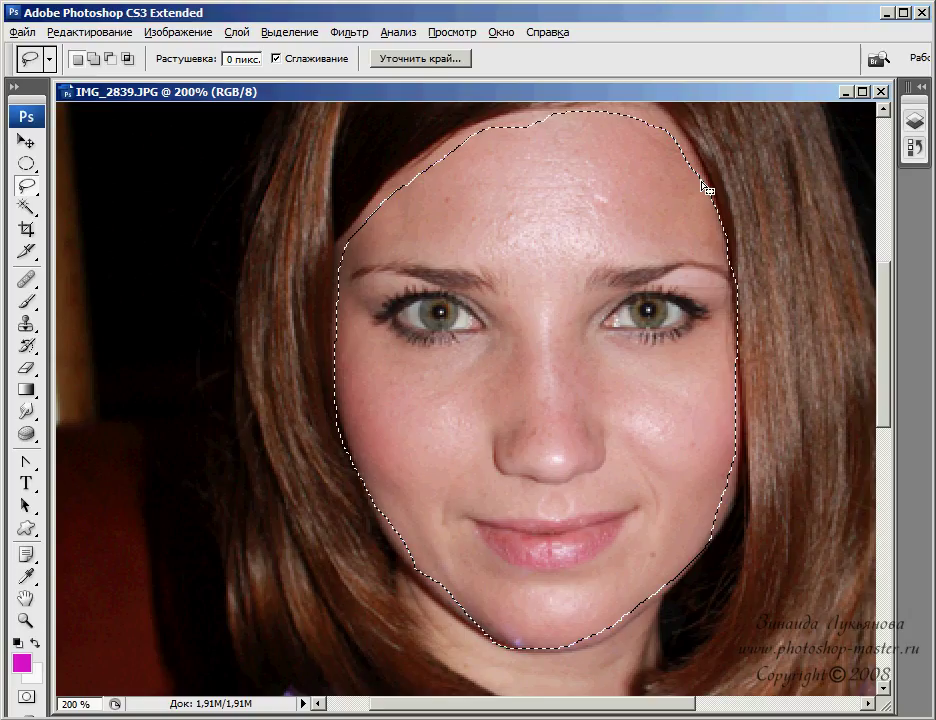
# Feather the face selection by 5 pixels
pyautogui.rightClick(533, 200)
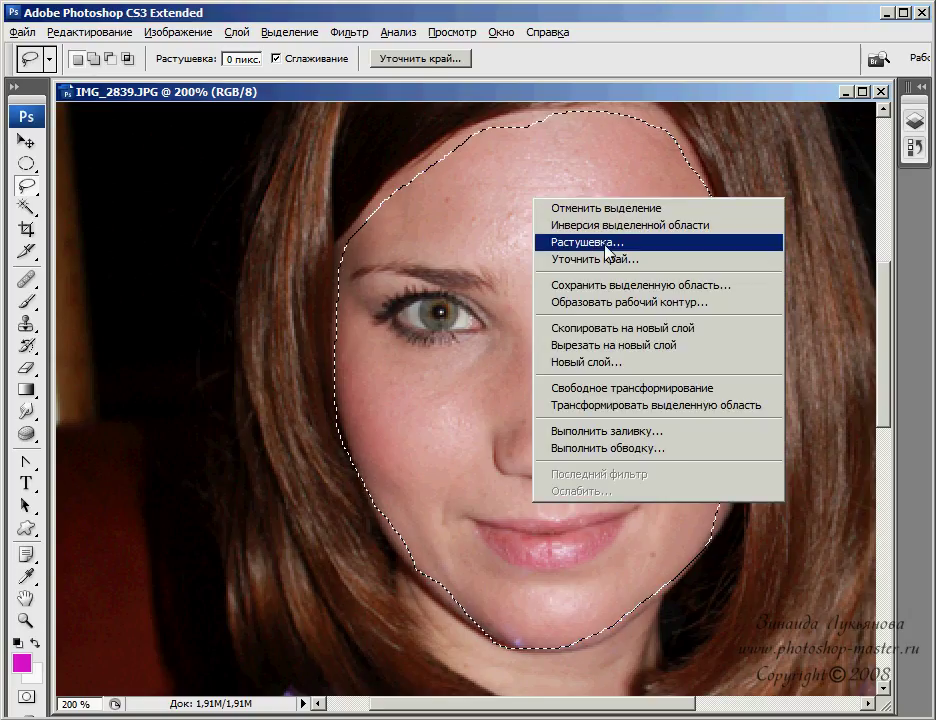
pyautogui.click(662, 243)
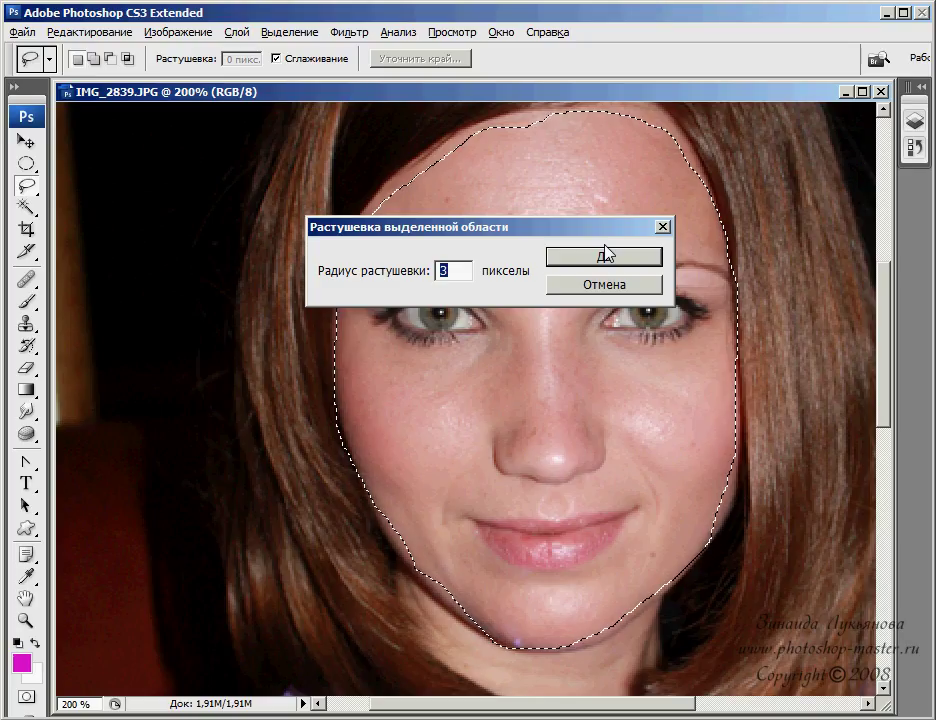
pyautogui.write('5')
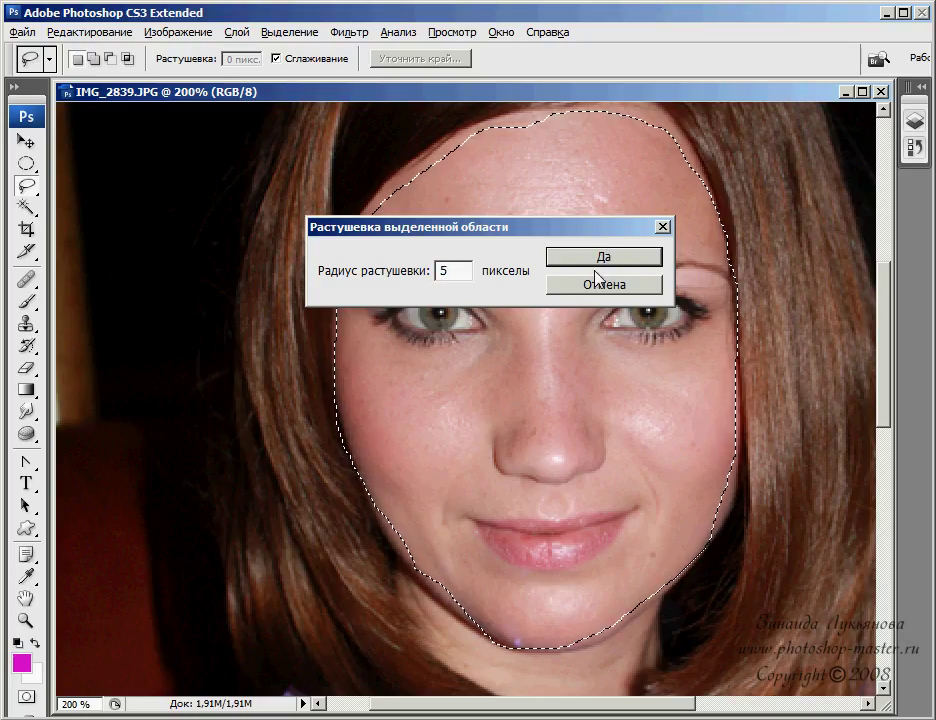
pyautogui.click(613, 262)
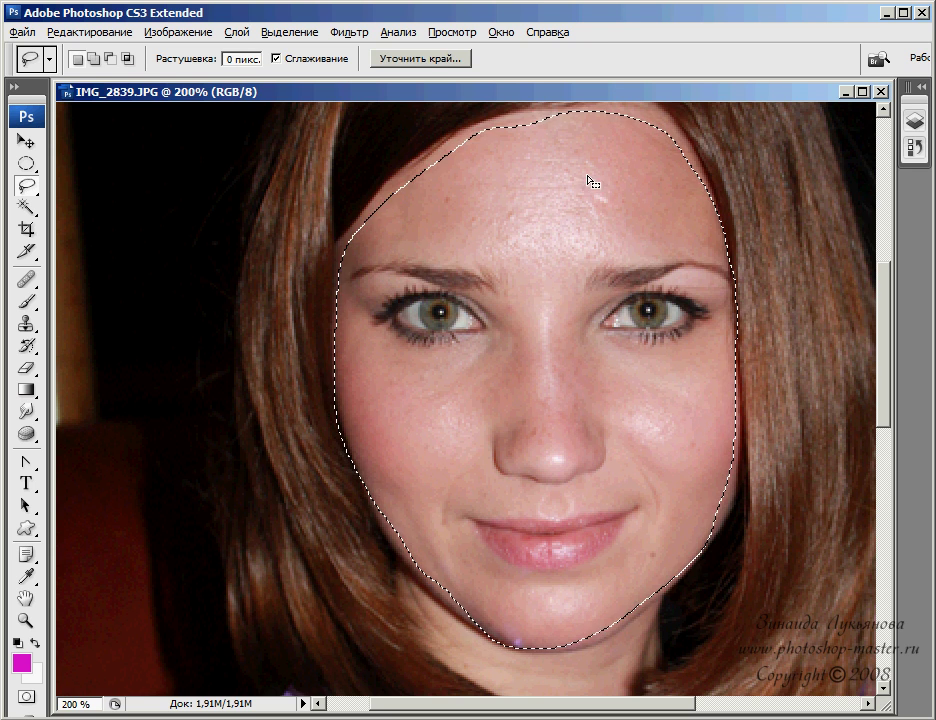
# Close IMG_2839 without saving and make the group photo active
pyautogui.moveTo(68, 92); pyautogui.dragTo(315, 113)
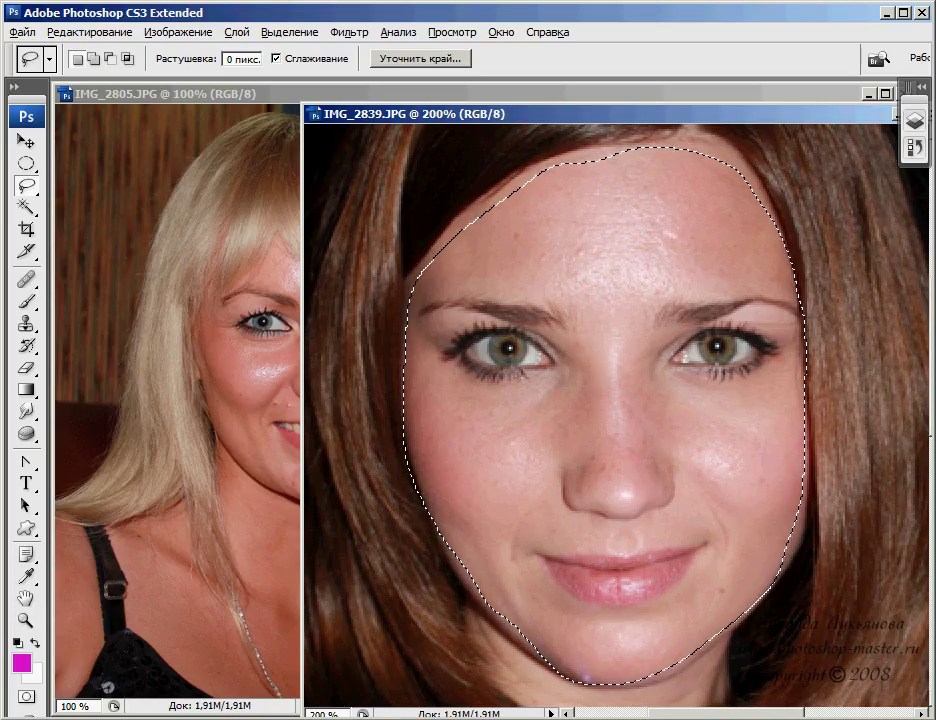
pyautogui.moveTo(877, 119); pyautogui.dragTo(687, 127)
pyautogui.click(745, 121)
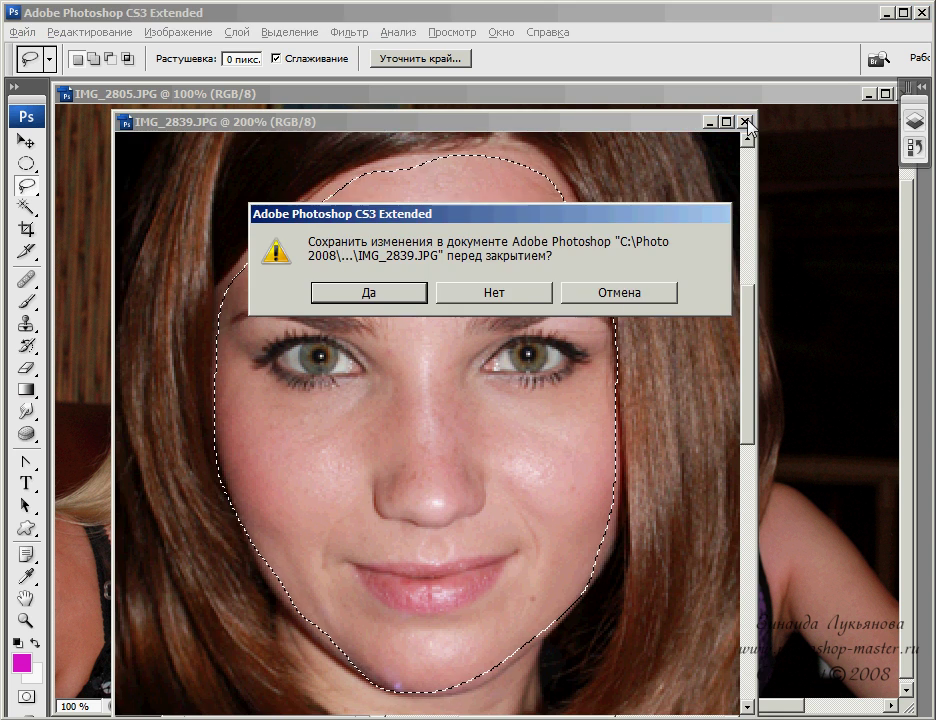
pyautogui.click(531, 300)
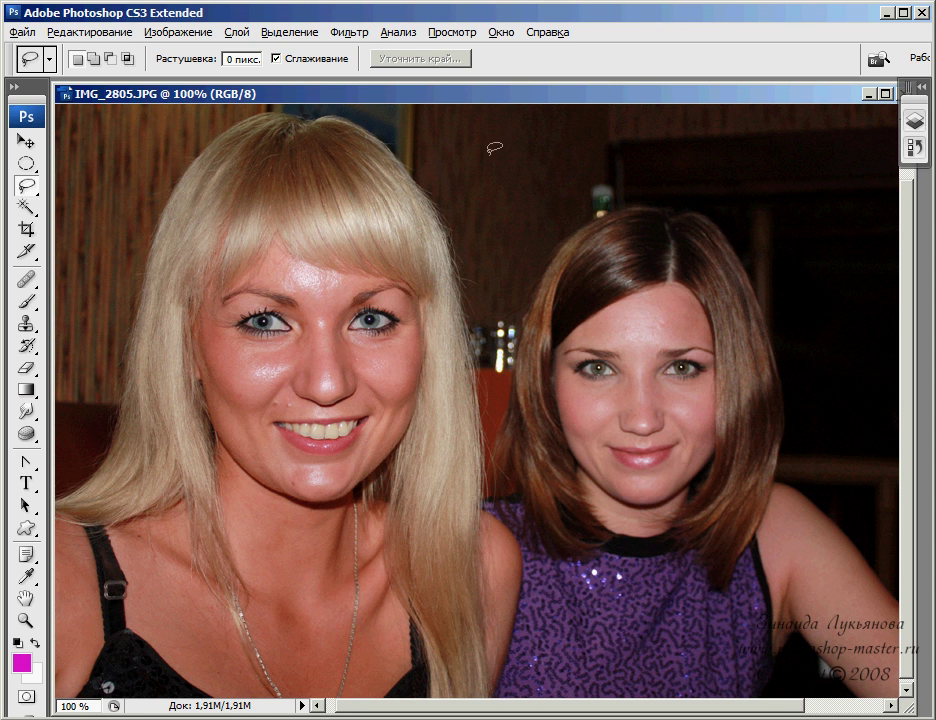
pyautogui.moveTo(443, 99)
pyautogui.mouseDown()
pyautogui.moveTo(453, 98)
pyautogui.moveTo(441, 100)
pyautogui.mouseUp()
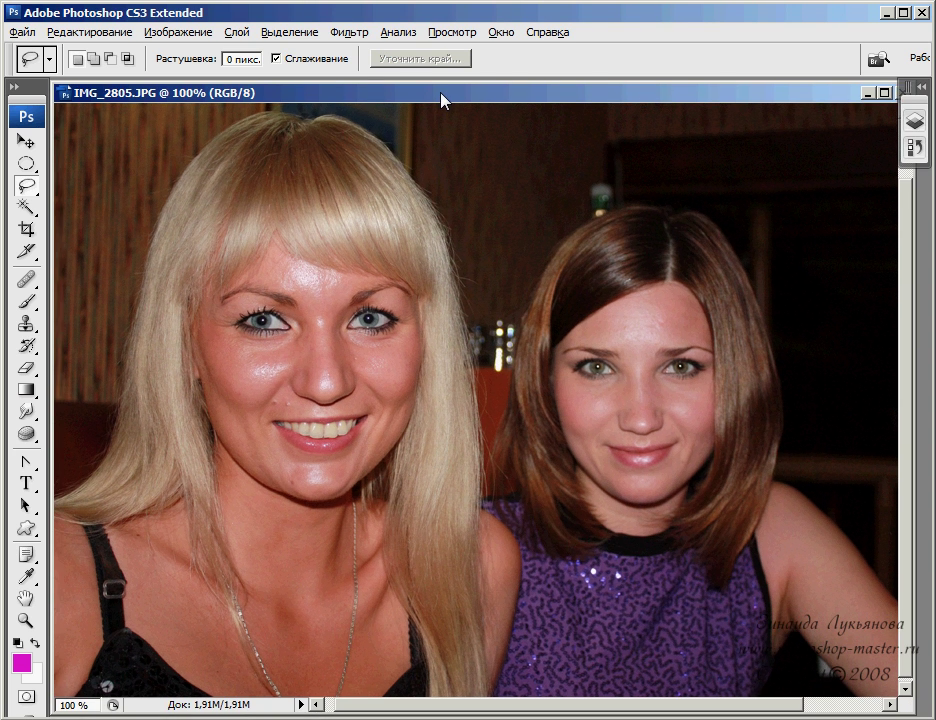
# Paste the face into IMG_2805 and move it over the blonde's face
pyautogui.hotkey('ctrl', 'v')
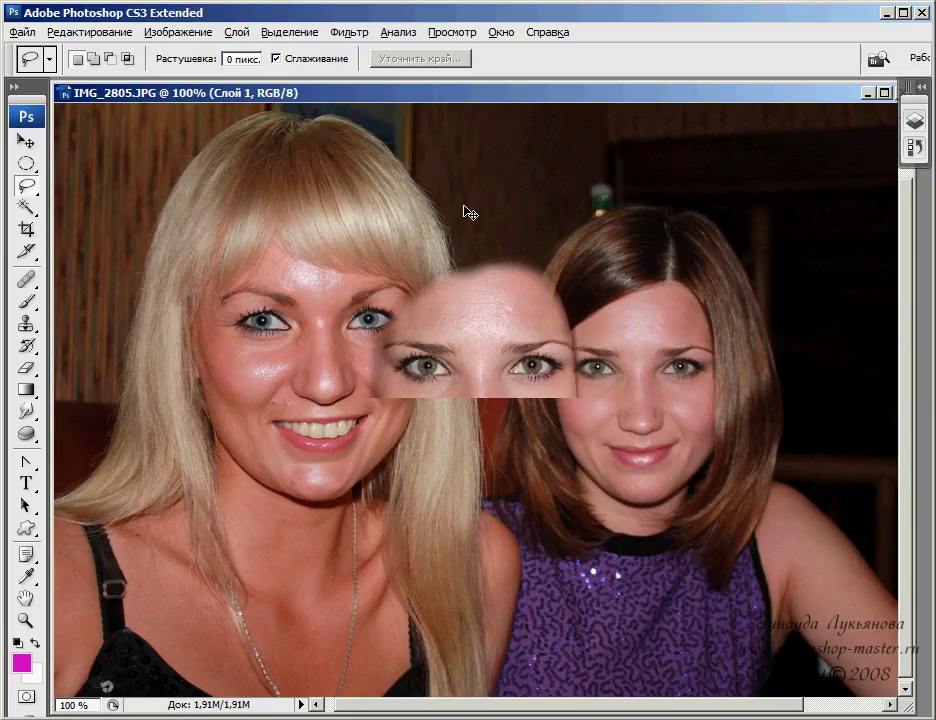
pyautogui.press('v')
pyautogui.moveTo(520, 497); pyautogui.dragTo(561, 477)
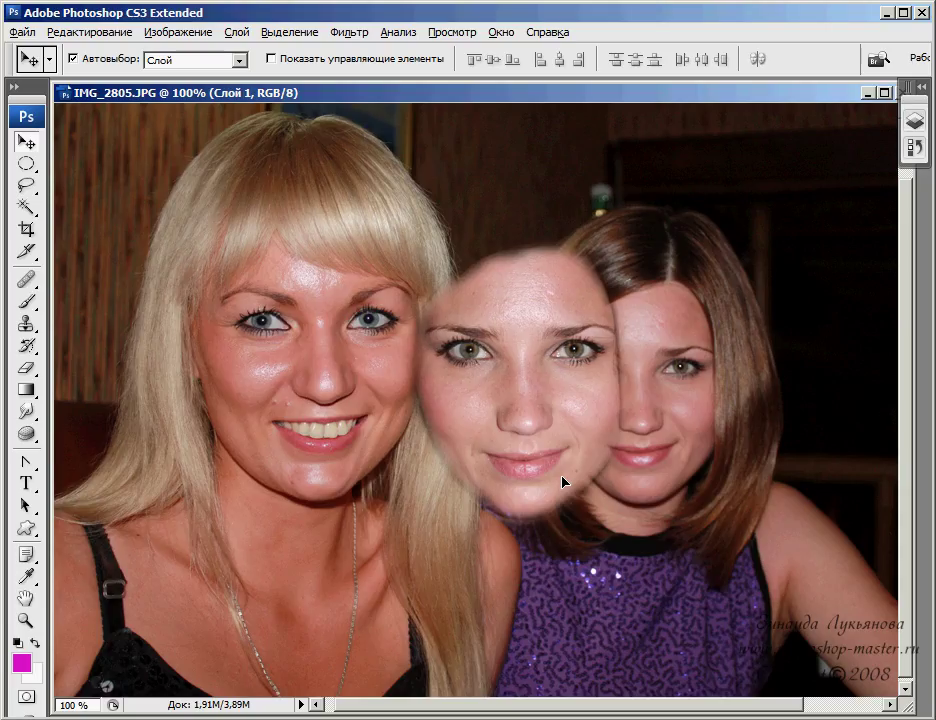
pyautogui.click(915, 120)
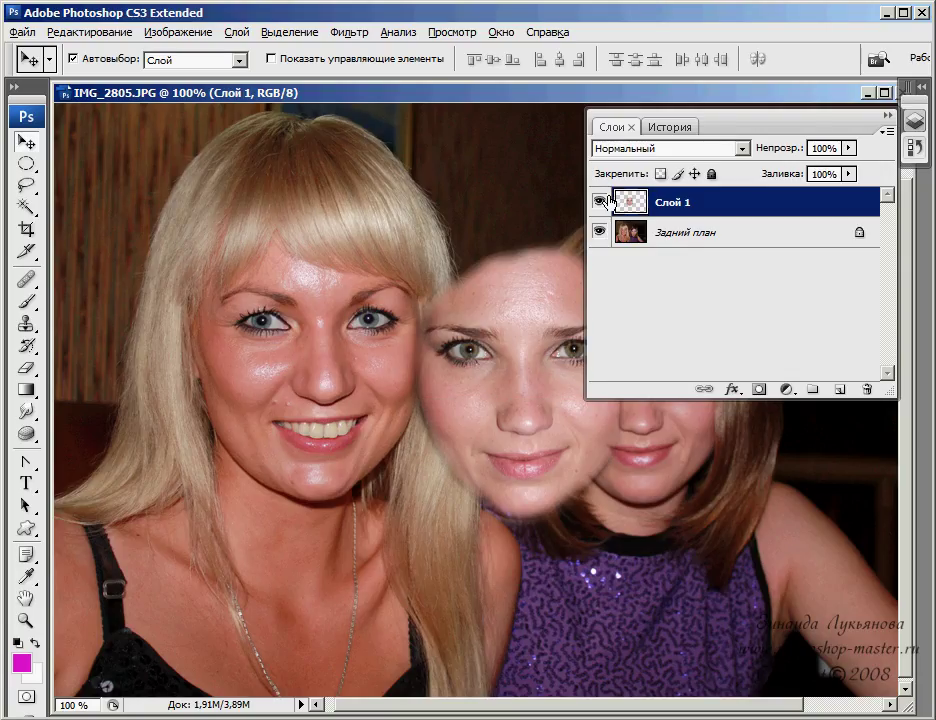
pyautogui.click(888, 117)
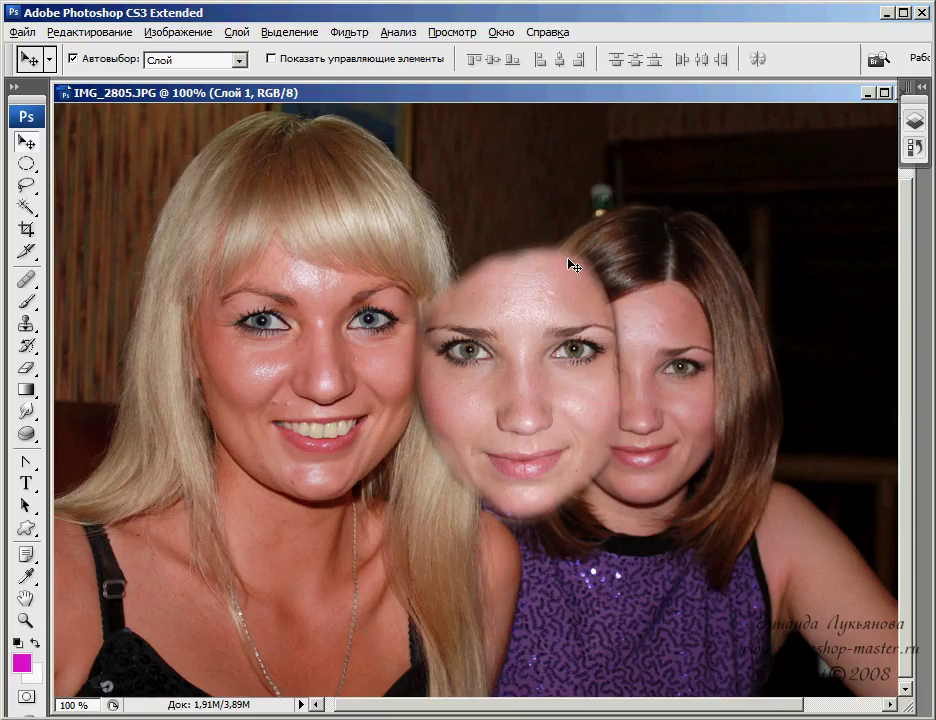
pyautogui.moveTo(577, 425); pyautogui.dragTo(363, 405)
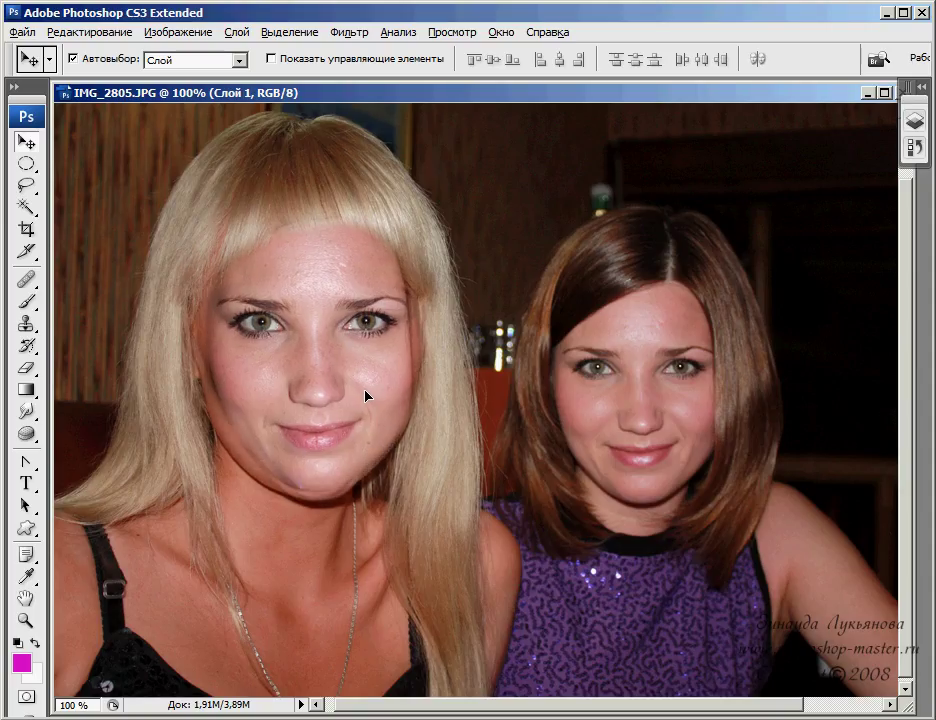
pyautogui.moveTo(362, 405); pyautogui.dragTo(360, 401)
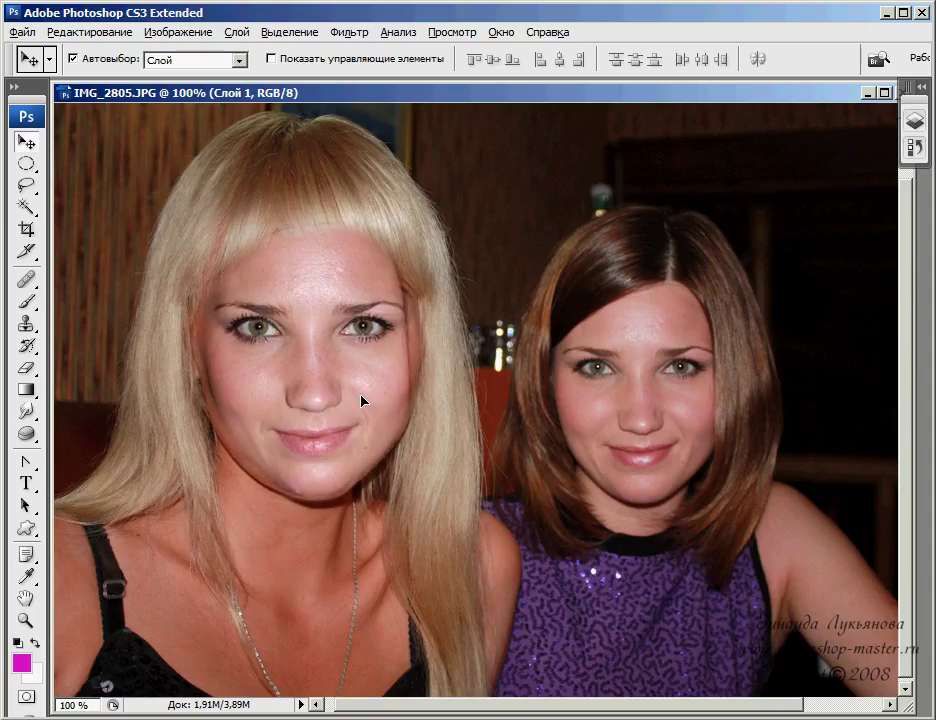
# Drop the pasted face layer's opacity to 79% in the Layers panel
pyautogui.click(918, 124)
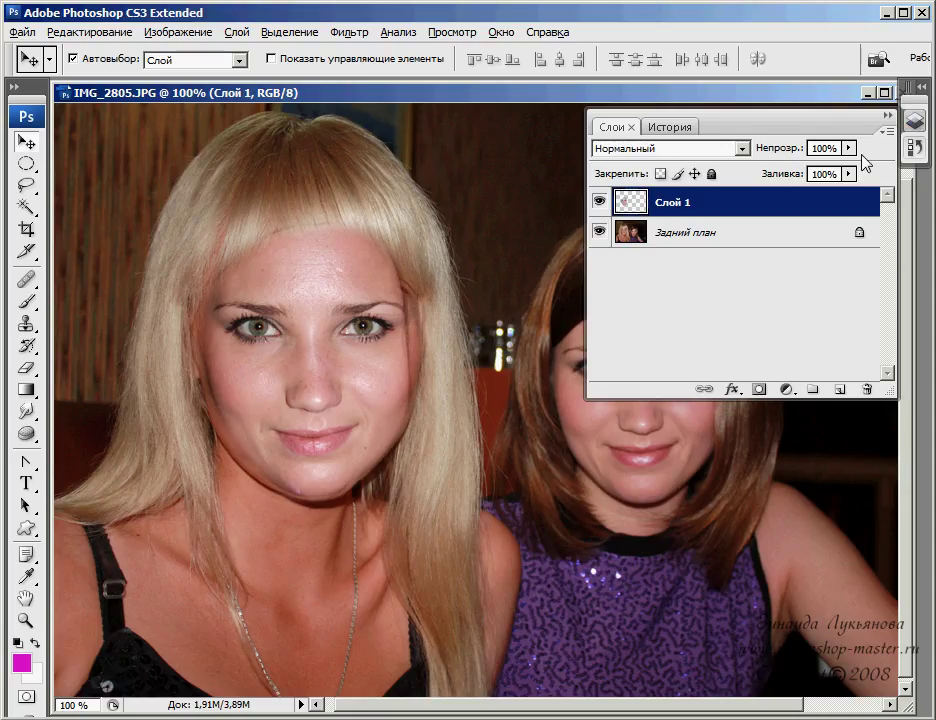
pyautogui.click(849, 148)
pyautogui.moveTo(835, 170); pyautogui.dragTo(831, 171)
pyautogui.moveTo(299, 382)
pyautogui.mouseDown()
pyautogui.moveTo(298, 397)
pyautogui.moveTo(309, 380)
pyautogui.moveTo(300, 373)
pyautogui.mouseUp()
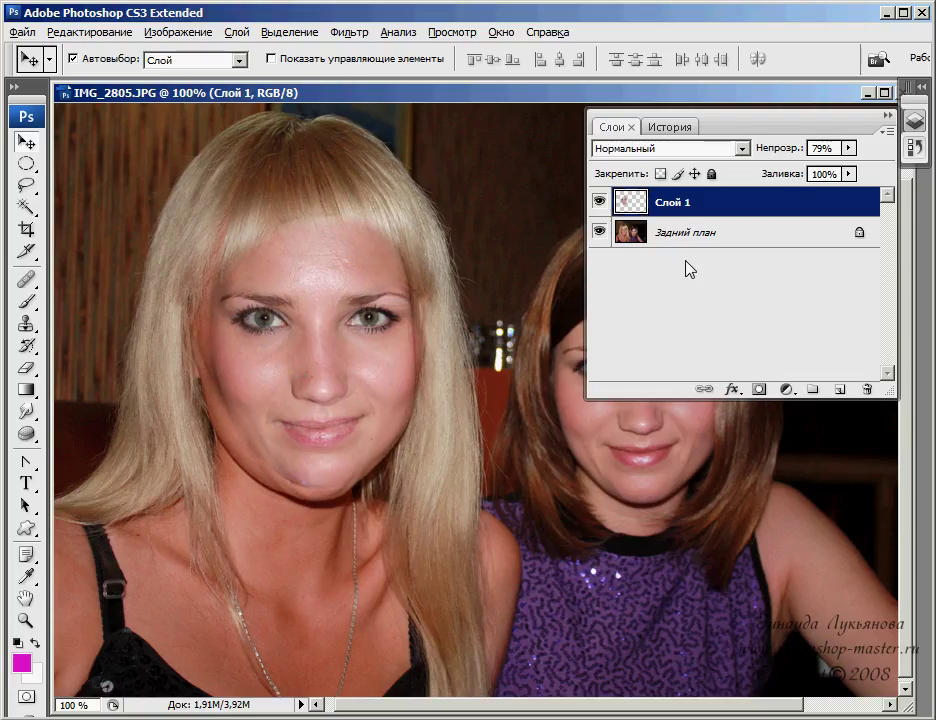
pyautogui.click(888, 117)
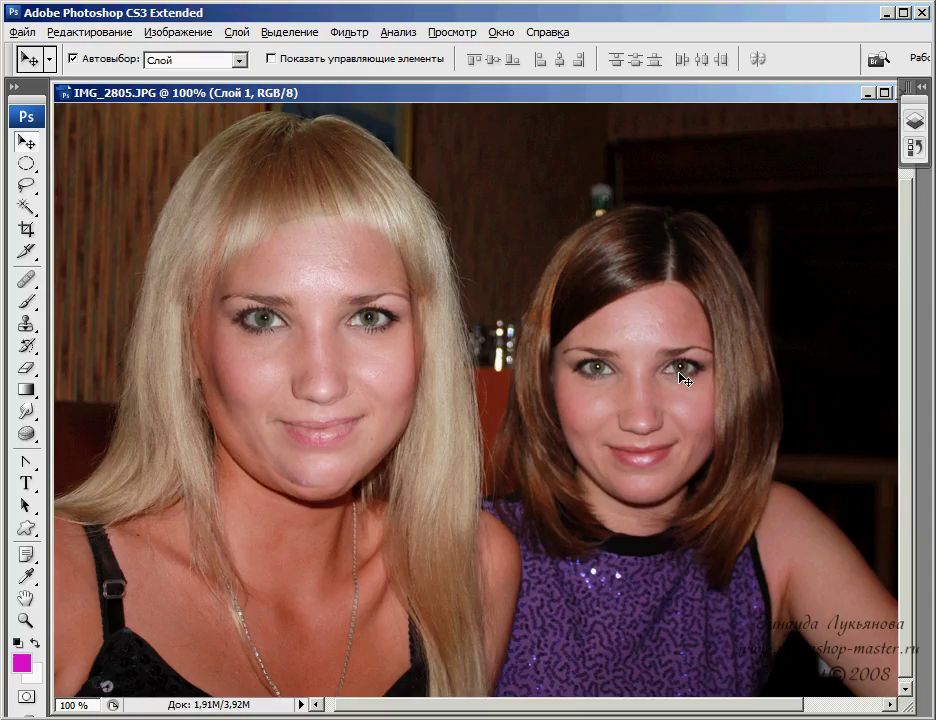
# Free-transform the face by about 1.2°, nudge it one pixel right and down, and apply
pyautogui.hotkey('ctrl', 't')
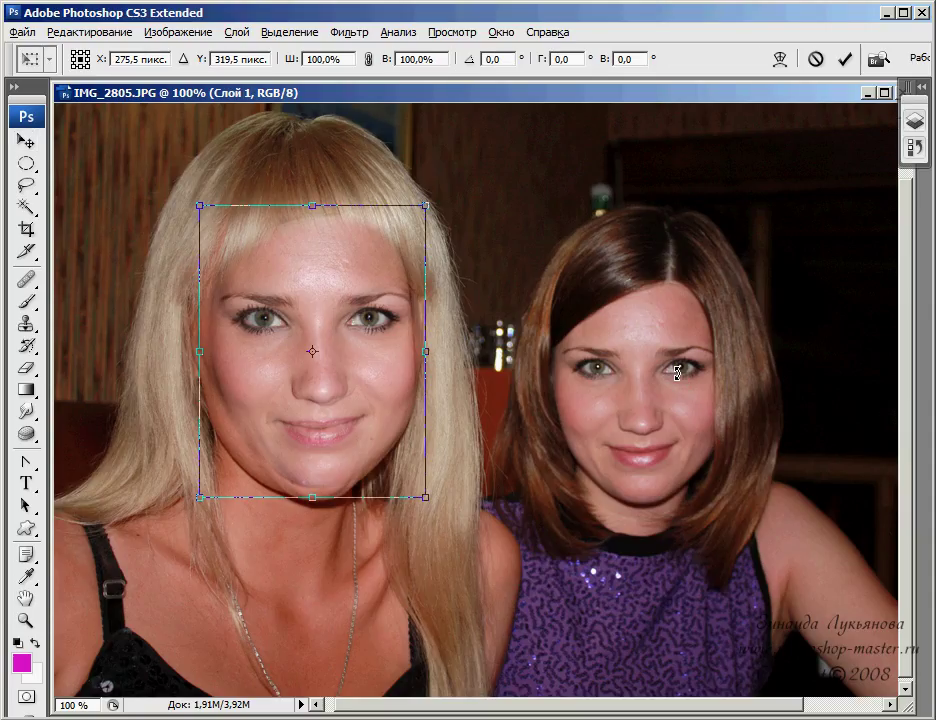
pyautogui.moveTo(520, 344); pyautogui.dragTo(532, 347)
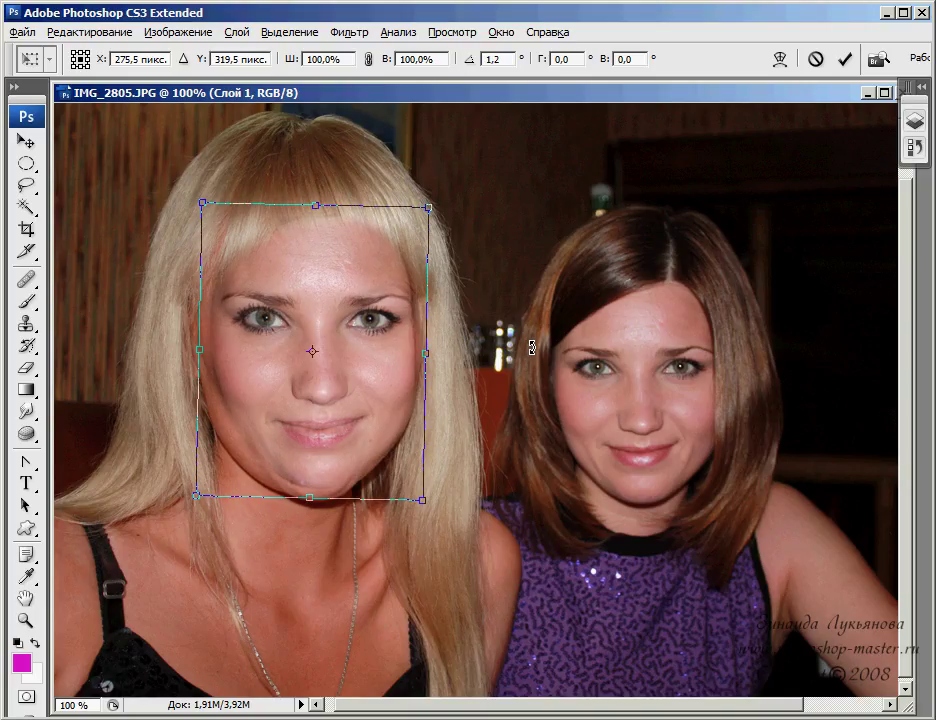
pyautogui.press('Right')
pyautogui.press('Down')
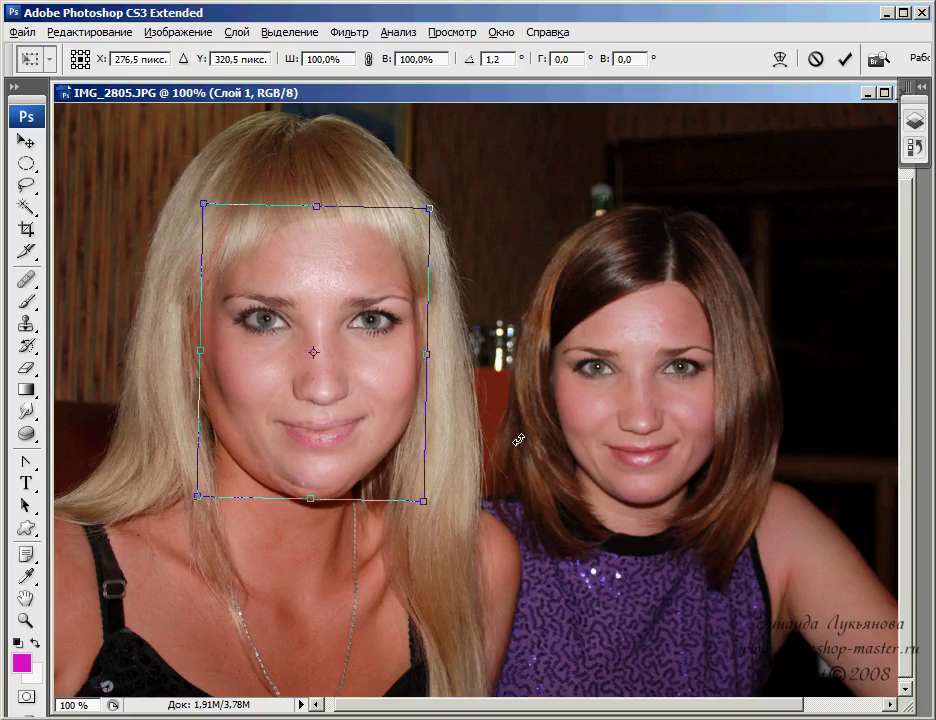
pyautogui.press('Return')
pyautogui.click(914, 121)
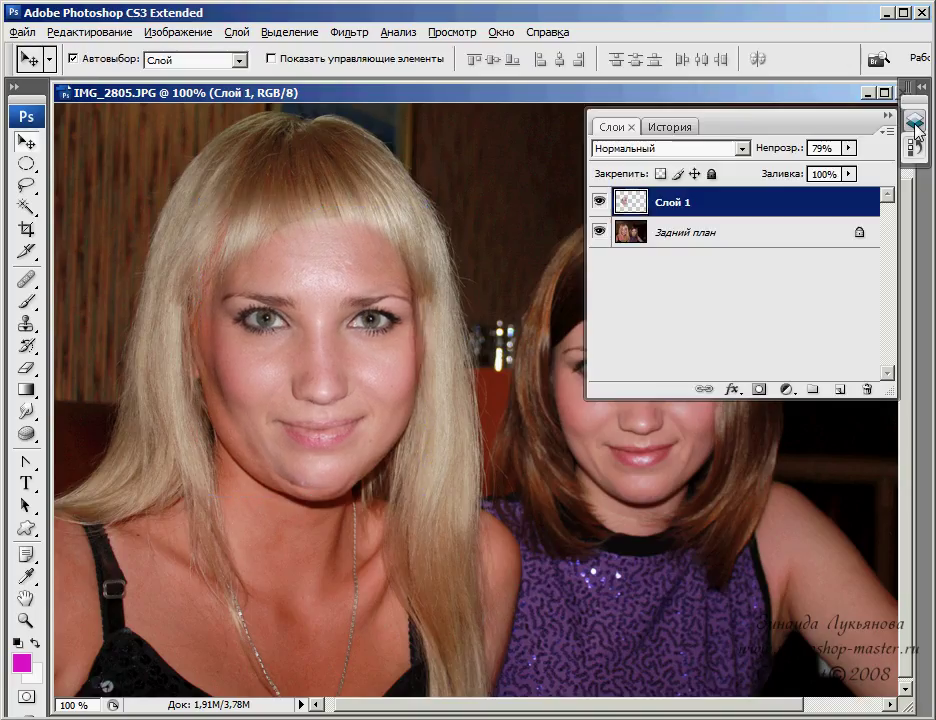
# Add a white layer mask to Layer 1 and pick the Brush tool
pyautogui.click(760, 390)
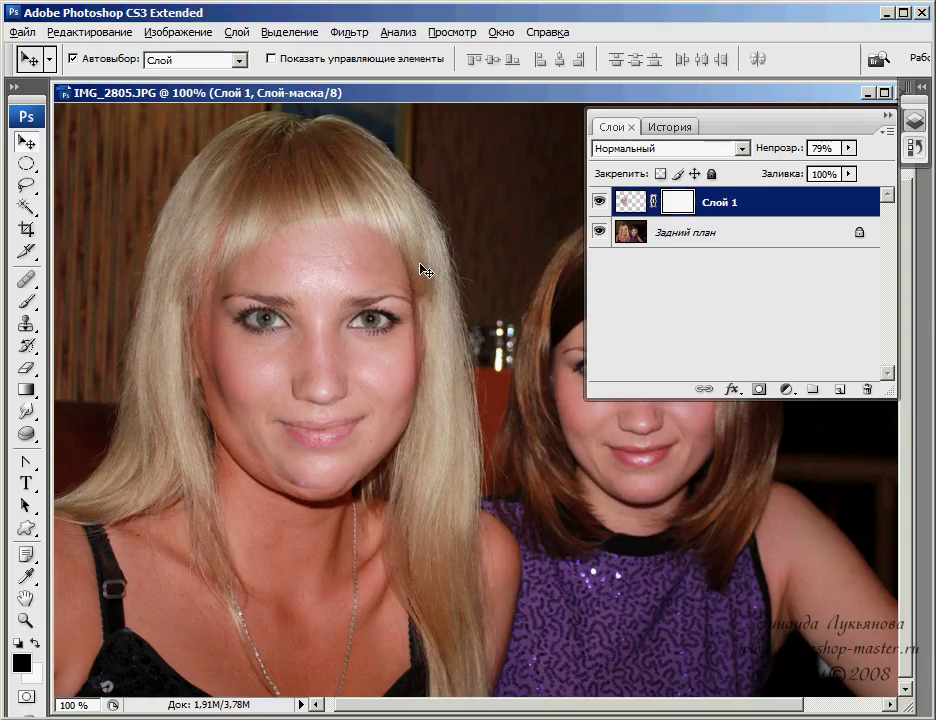
pyautogui.click(886, 116)
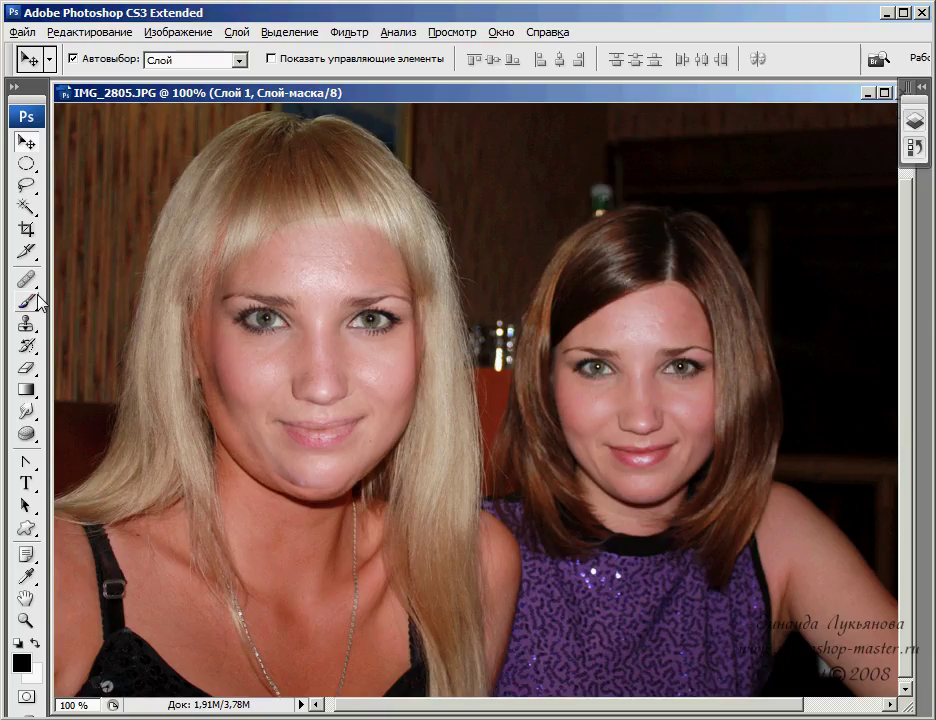
pyautogui.click(33, 303)
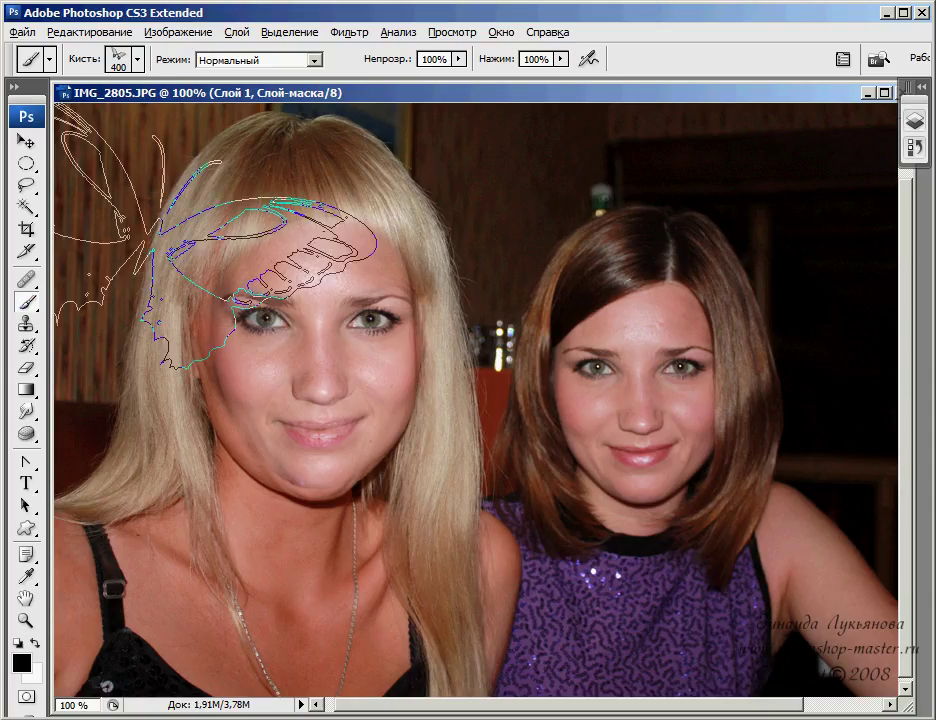
# Set up a soft round brush with 146 px diameter and 0% hardness
pyautogui.click(138, 59)
pyautogui.click(203, 288)
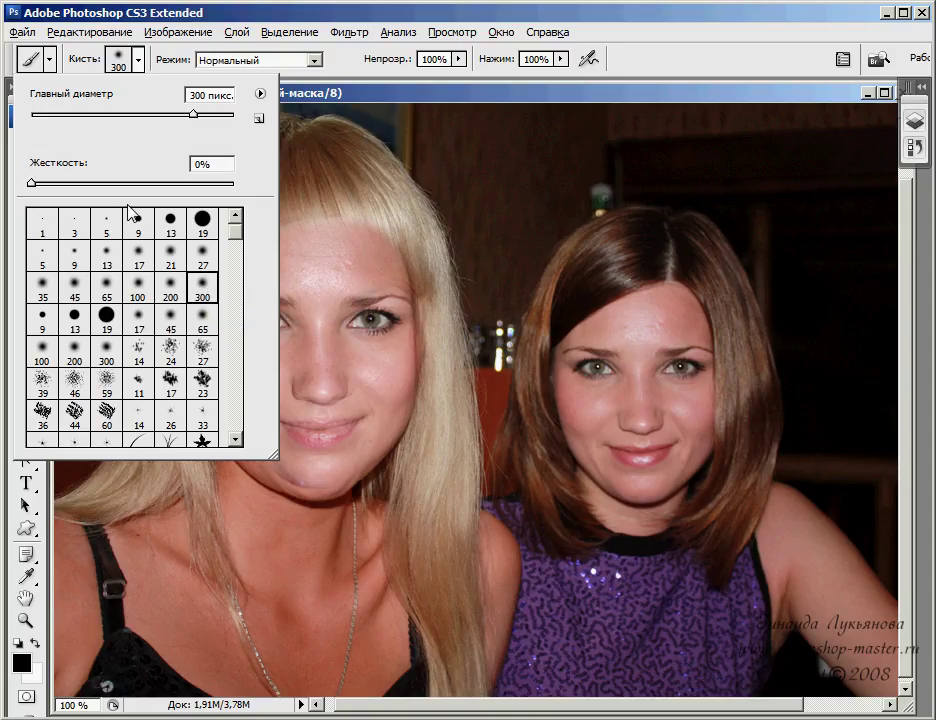
pyautogui.click(210, 163)
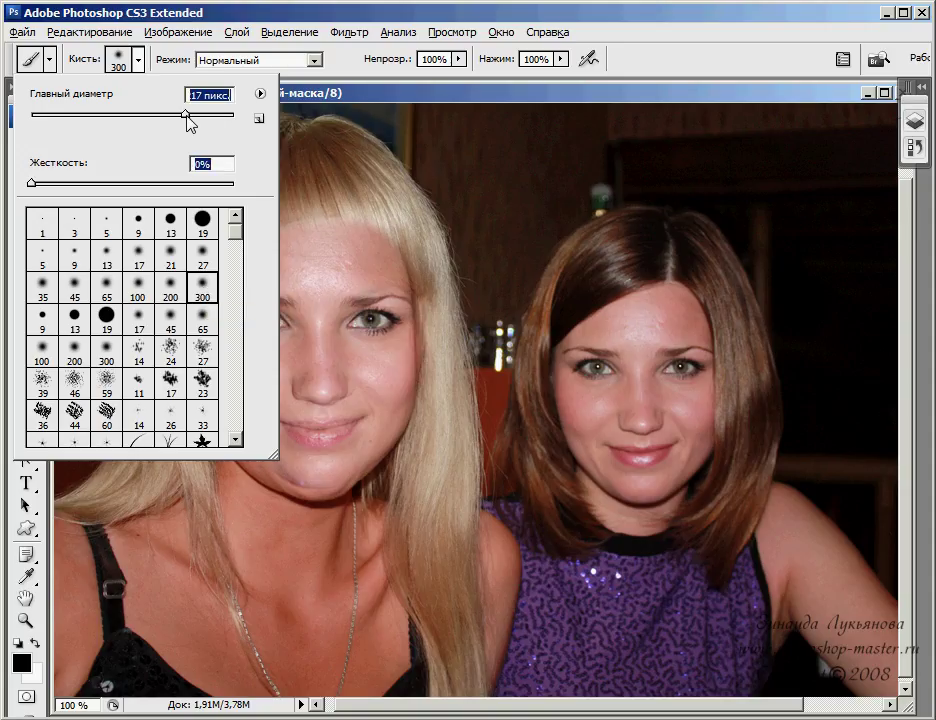
pyautogui.moveTo(193, 118); pyautogui.dragTo(166, 118)
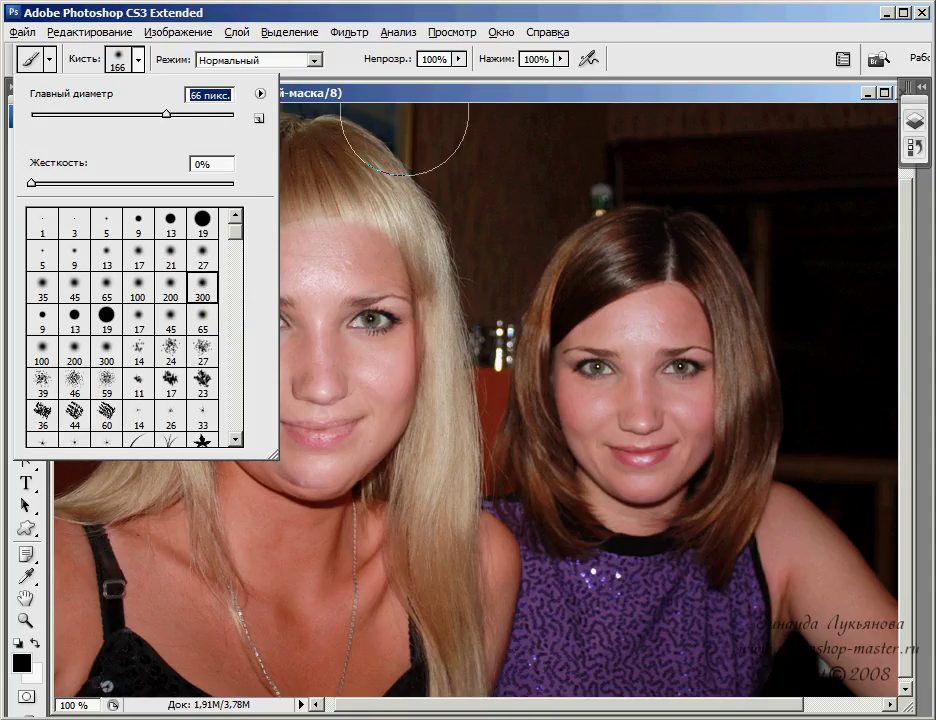
pyautogui.moveTo(162, 118); pyautogui.dragTo(158, 120)
pyautogui.click(446, 103)
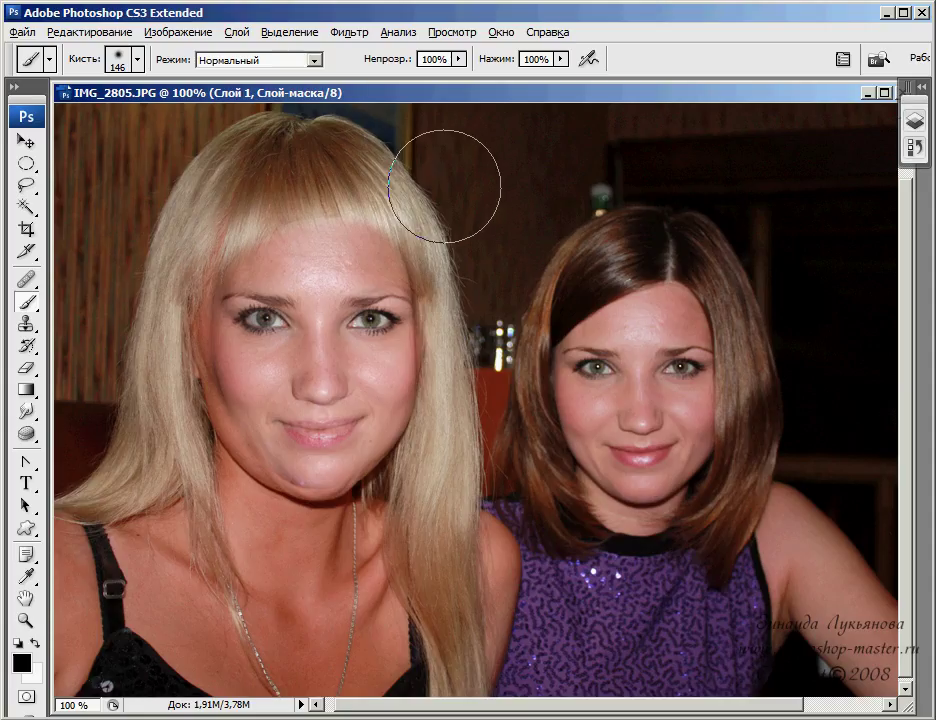
# Paint black on the mask along the hairline, then refine at 200% with a 50 px brush
pyautogui.moveTo(445, 184); pyautogui.dragTo(432, 188)
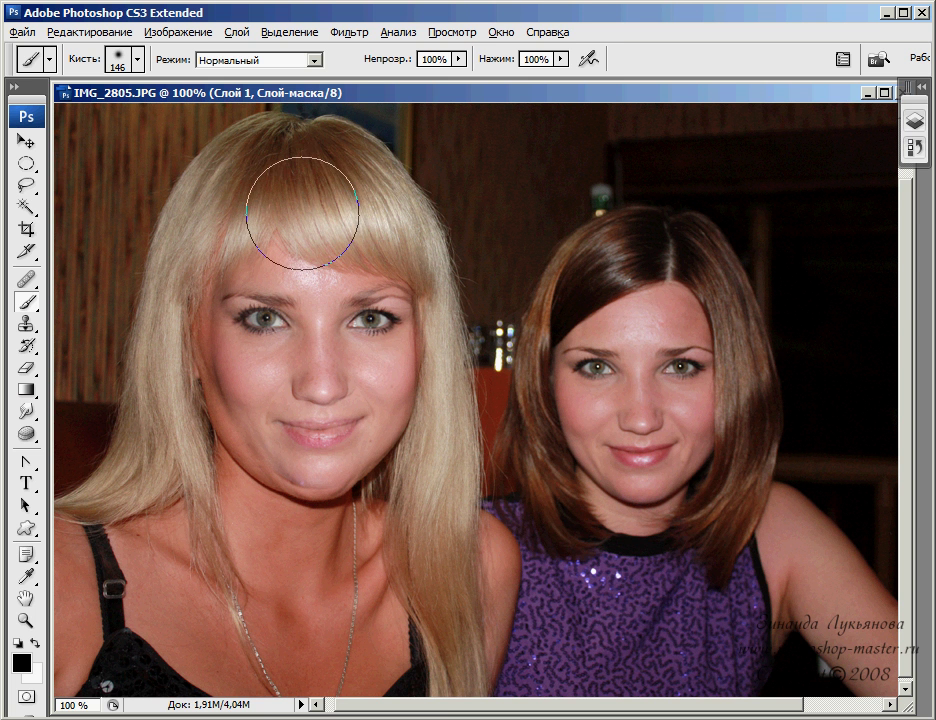
pyautogui.hotkey('ctrl', '+')
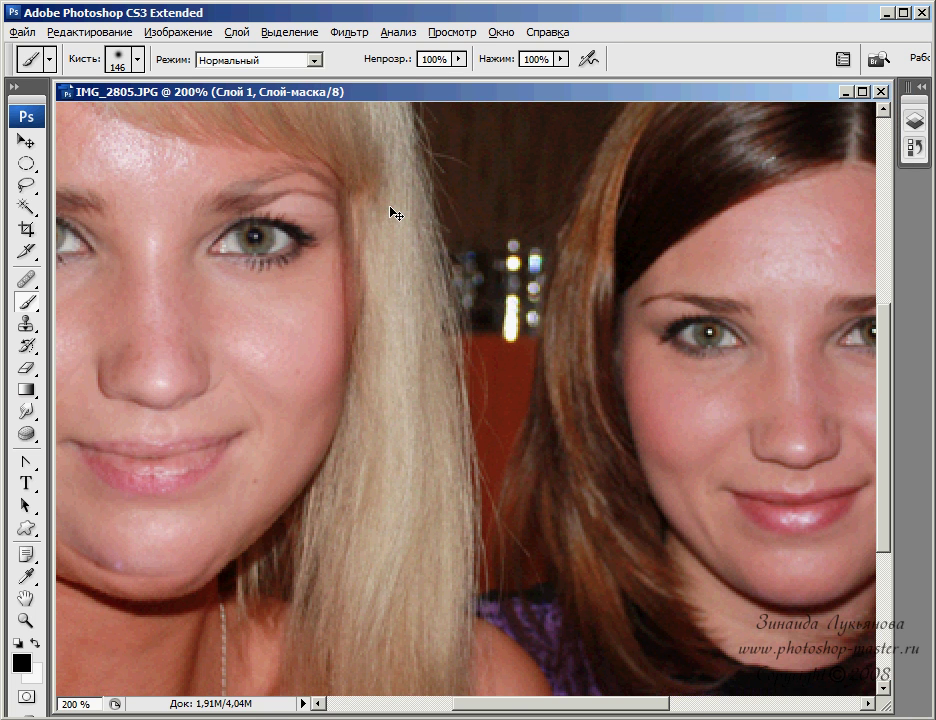
pyautogui.moveTo(222, 372); pyautogui.dragTo(568, 407)
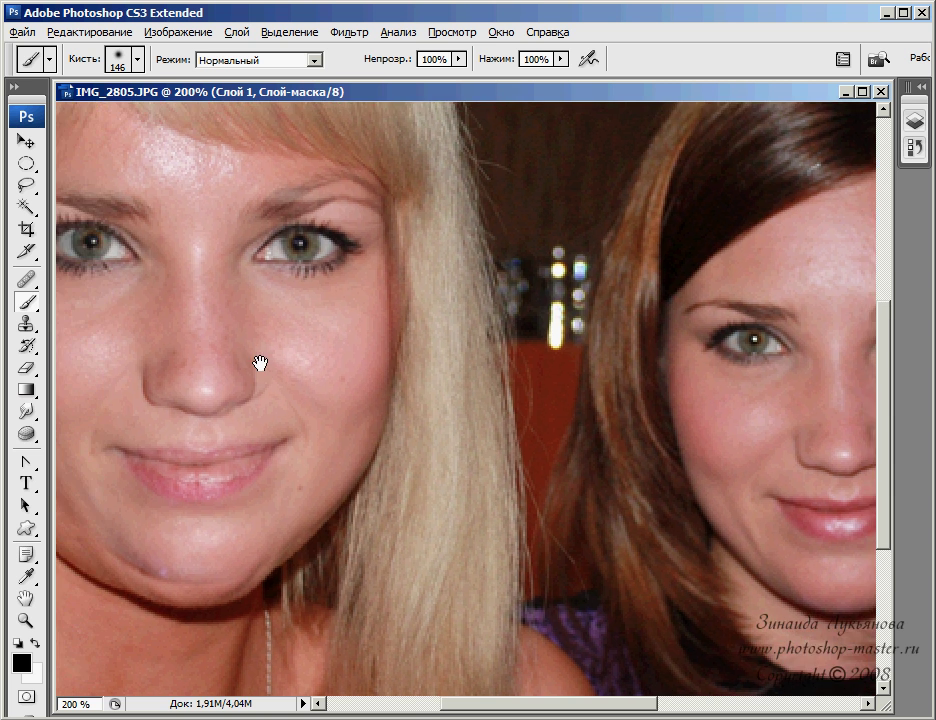
pyautogui.press('[')
pyautogui.press('[')
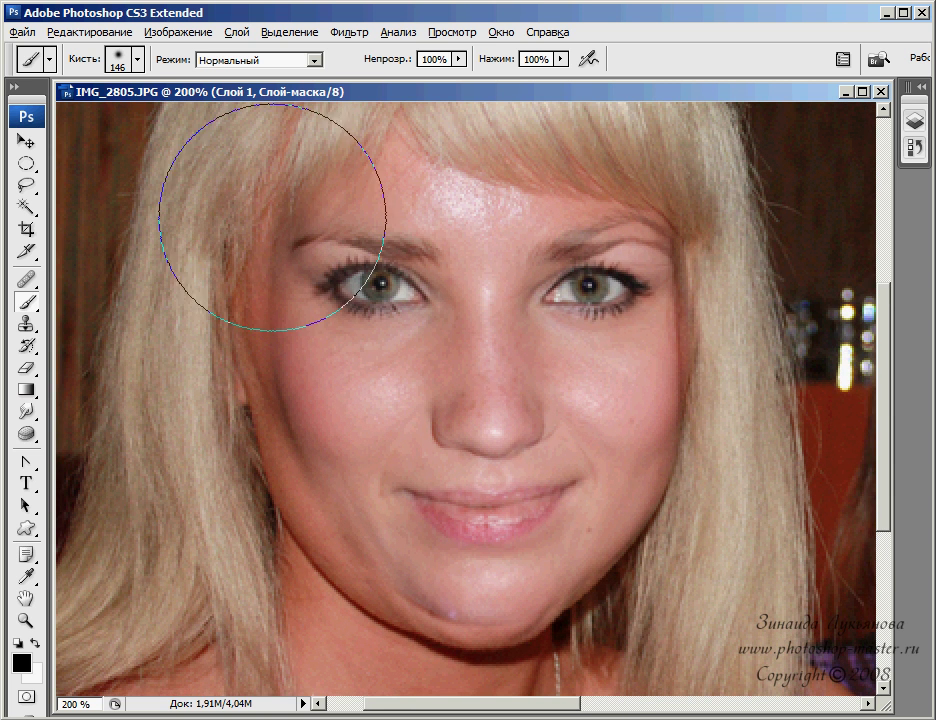
pyautogui.press('[')
pyautogui.press('[')
pyautogui.press('[')
pyautogui.press('[')
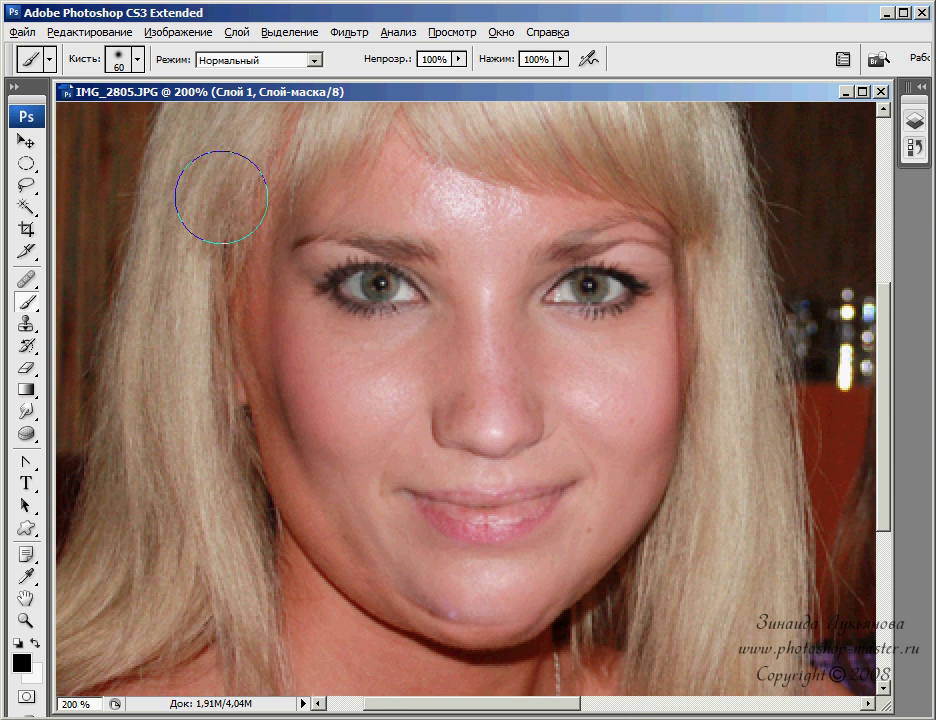
pyautogui.press('[')
pyautogui.moveTo(230, 221)
pyautogui.mouseDown()
pyautogui.moveTo(272, 177)
pyautogui.moveTo(234, 234)
pyautogui.moveTo(209, 413)
pyautogui.moveTo(226, 352)
pyautogui.moveTo(249, 425)
pyautogui.moveTo(246, 478)
pyautogui.moveTo(278, 537)
pyautogui.moveTo(251, 309)
pyautogui.moveTo(234, 313)
pyautogui.moveTo(238, 422)
pyautogui.moveTo(270, 497)
pyautogui.moveTo(422, 637)
pyautogui.moveTo(596, 634)
pyautogui.moveTo(650, 585)
pyautogui.moveTo(689, 520)
pyautogui.moveTo(731, 334)
pyautogui.moveTo(746, 334)
pyautogui.moveTo(718, 222)
pyautogui.moveTo(727, 261)
pyautogui.moveTo(714, 376)
pyautogui.moveTo(723, 383)
pyautogui.mouseUp()
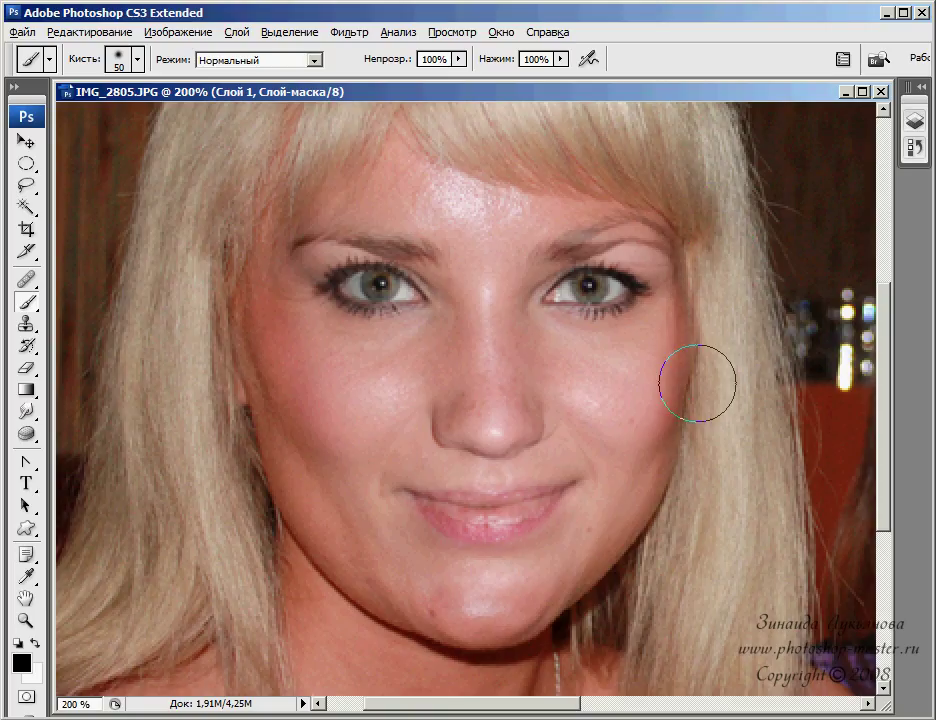
pyautogui.click(915, 123)
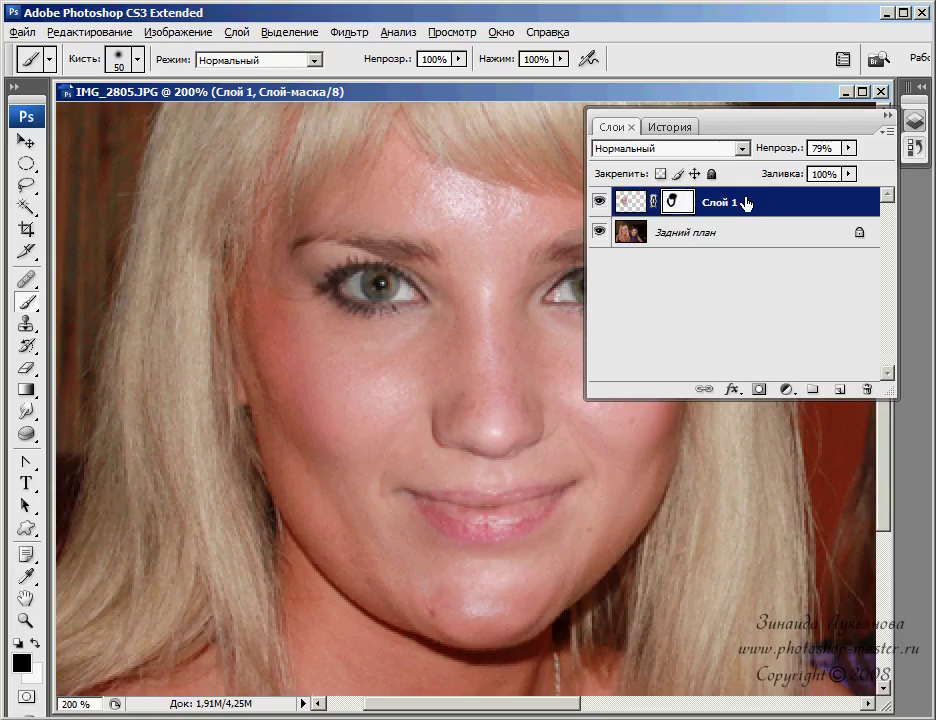
# Raise the face layer's opacity to 100%
pyautogui.click(849, 147)
pyautogui.moveTo(850, 167); pyautogui.dragTo(871, 167)
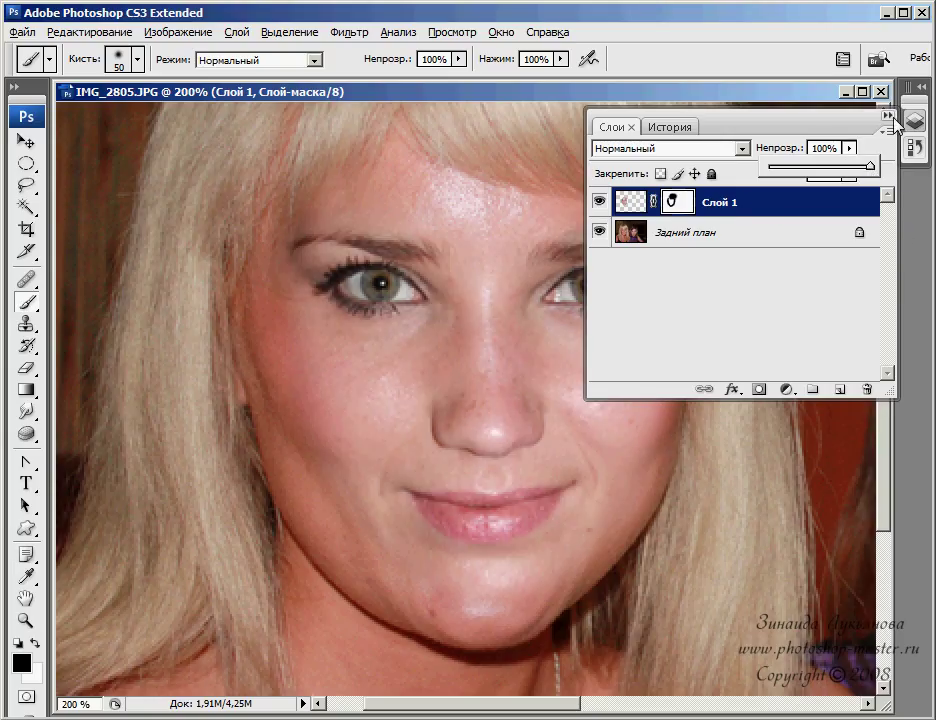
pyautogui.click(887, 116)
pyautogui.moveTo(727, 426); pyautogui.dragTo(480, 388)
pyautogui.press('z')
pyautogui.press('x')
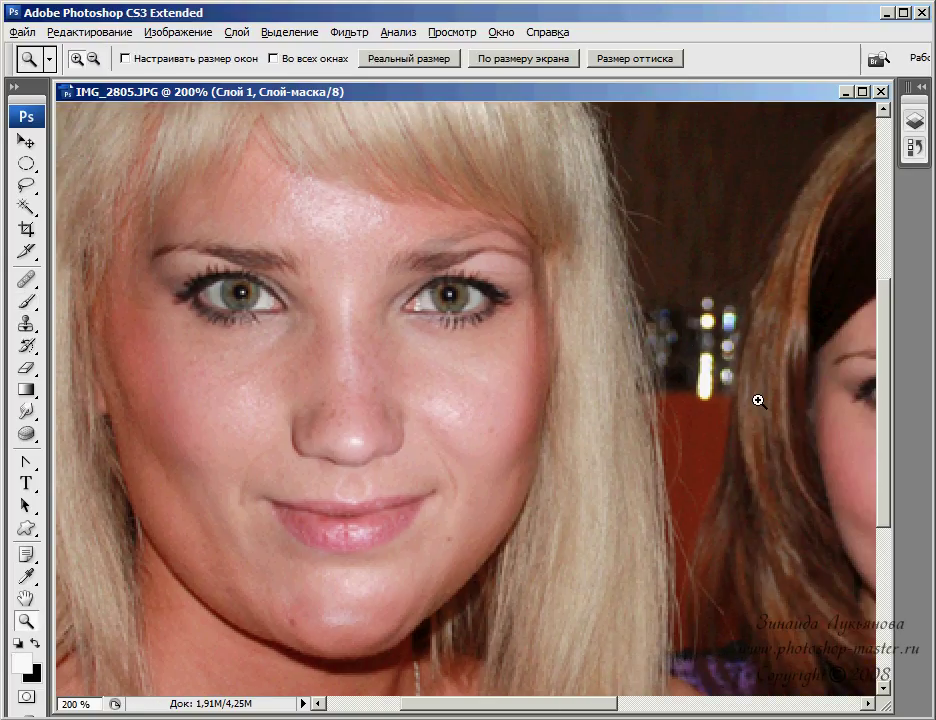
# Stretch the face to about 101.7% height and nudge it a few pixels left
pyautogui.hotkey('ctrl', 't')
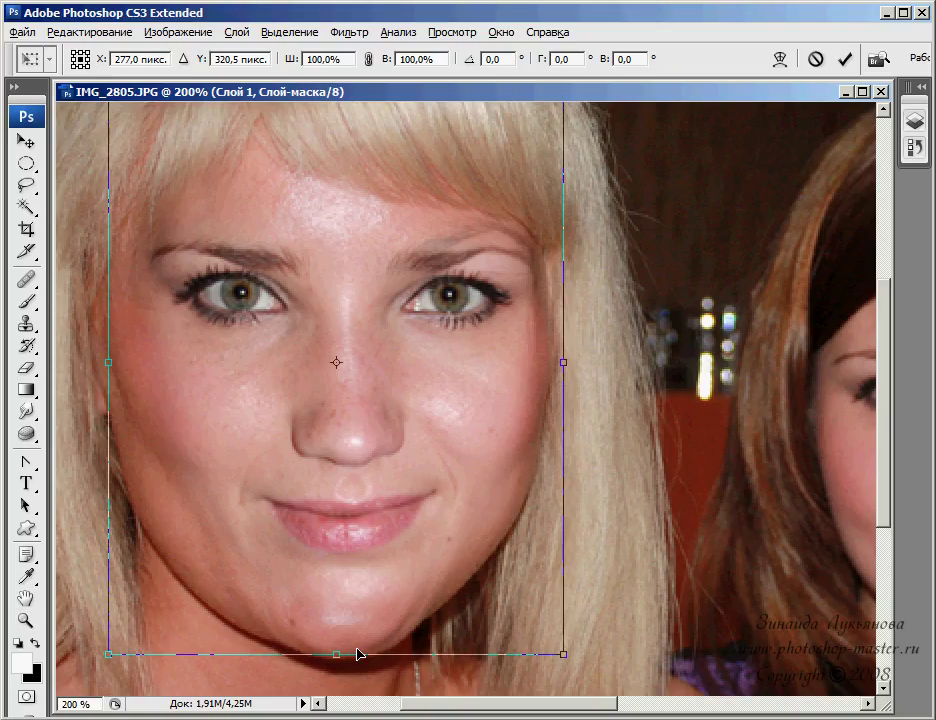
pyautogui.moveTo(337, 655); pyautogui.dragTo(337, 664)
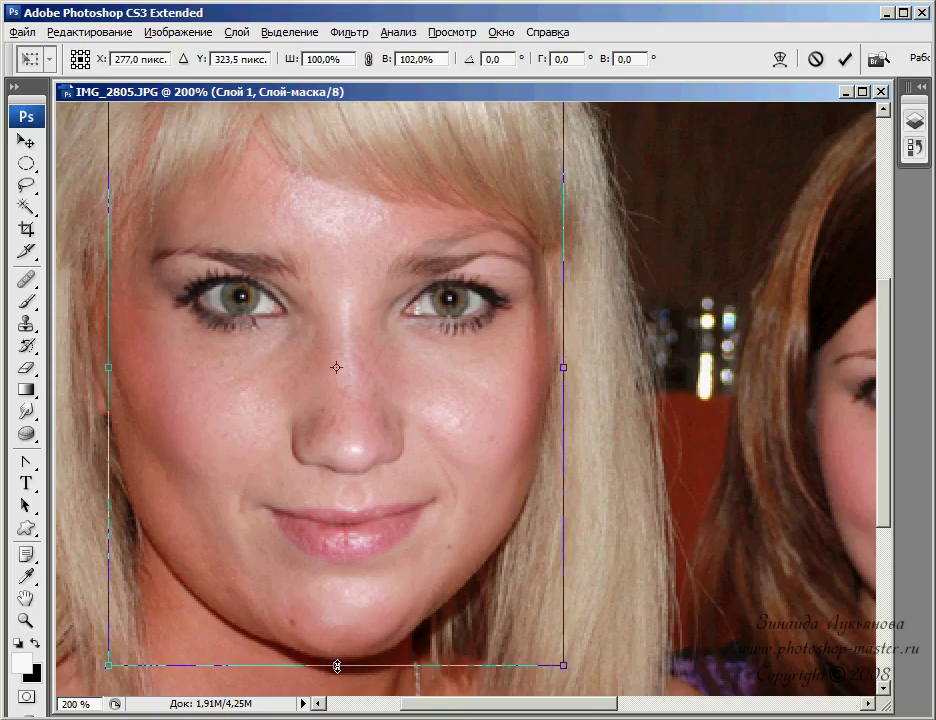
pyautogui.press('Return')
pyautogui.moveTo(474, 423); pyautogui.dragTo(504, 423)
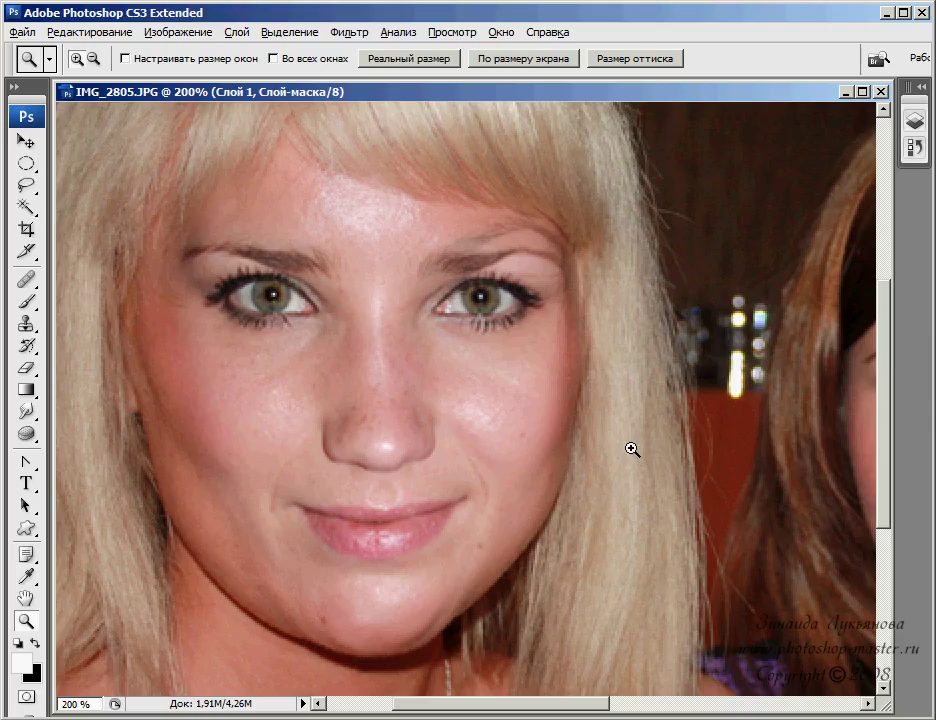
pyautogui.press('v')
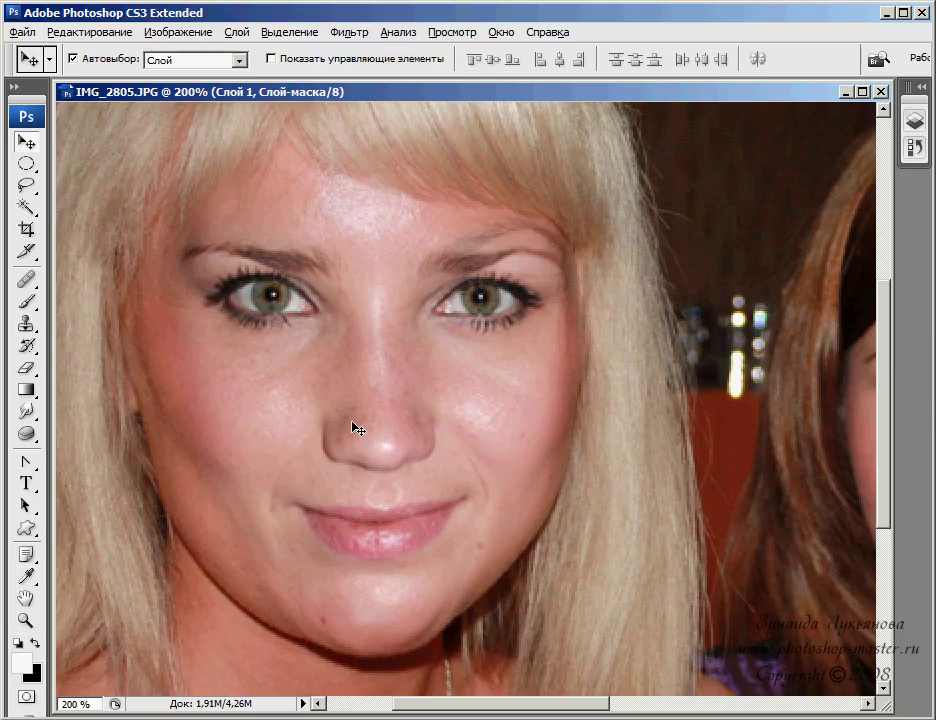
pyautogui.press('Left')
pyautogui.press('Left')
pyautogui.press('Left')
pyautogui.press('Left')
pyautogui.press('Left')
pyautogui.press('Left')
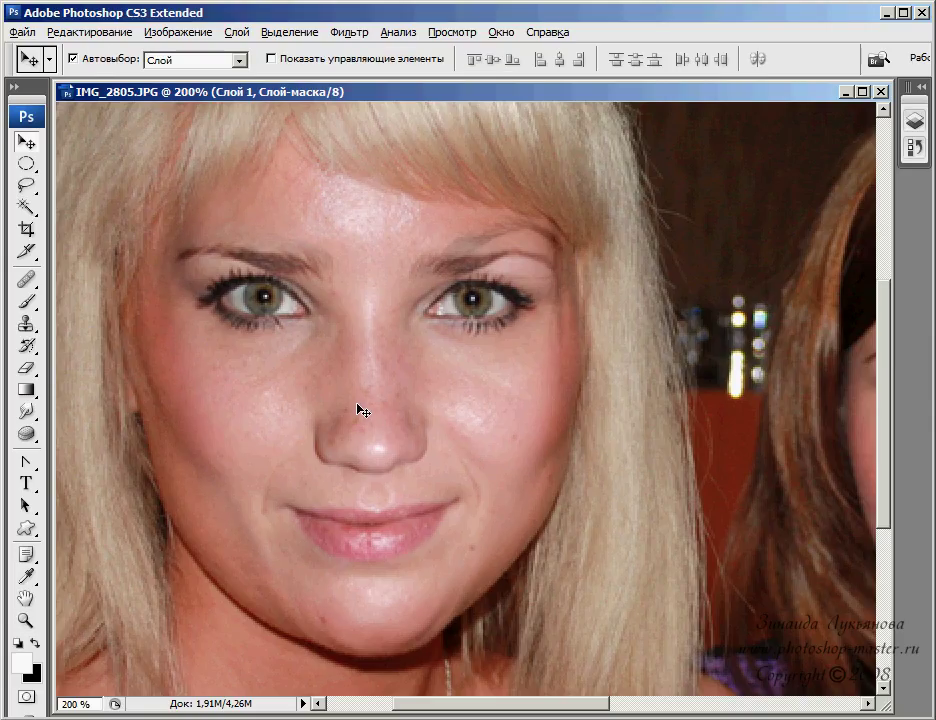
# Rotate the face layer by -0.9° and compare the result at 100% zoom
pyautogui.hotkey('ctrl', 't')
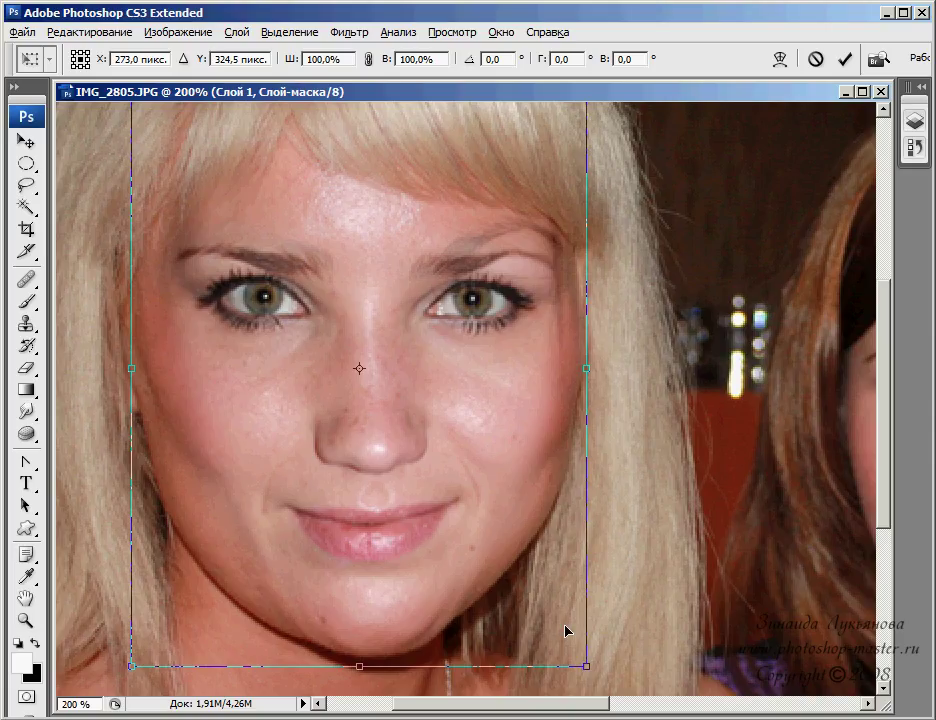
pyautogui.moveTo(637, 674); pyautogui.dragTo(642, 670)
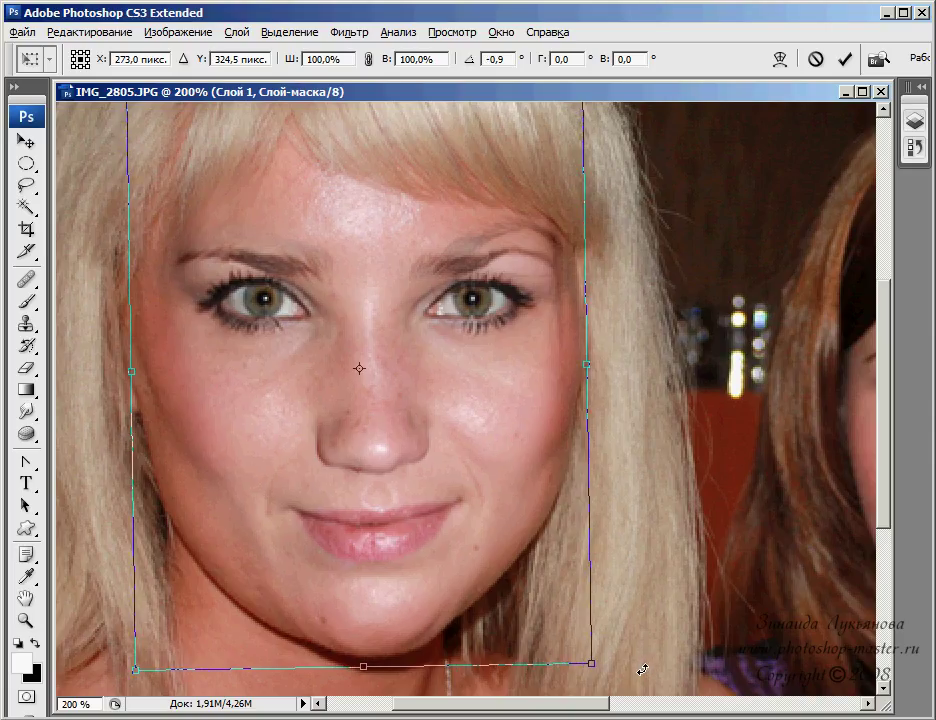
pyautogui.press('Return')
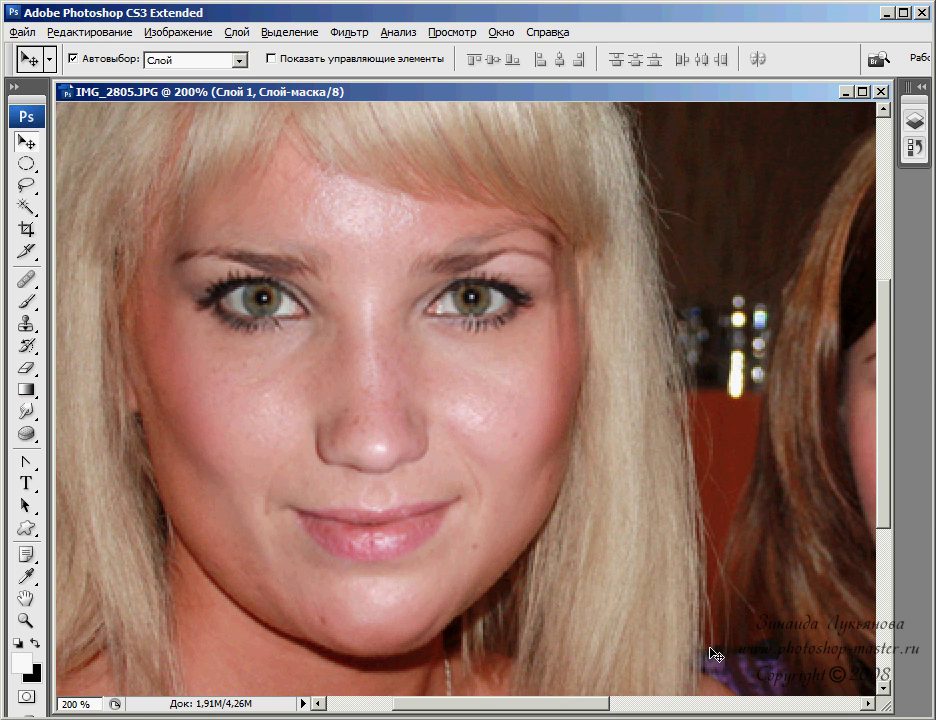
pyautogui.hotkey('ctrl', '-')
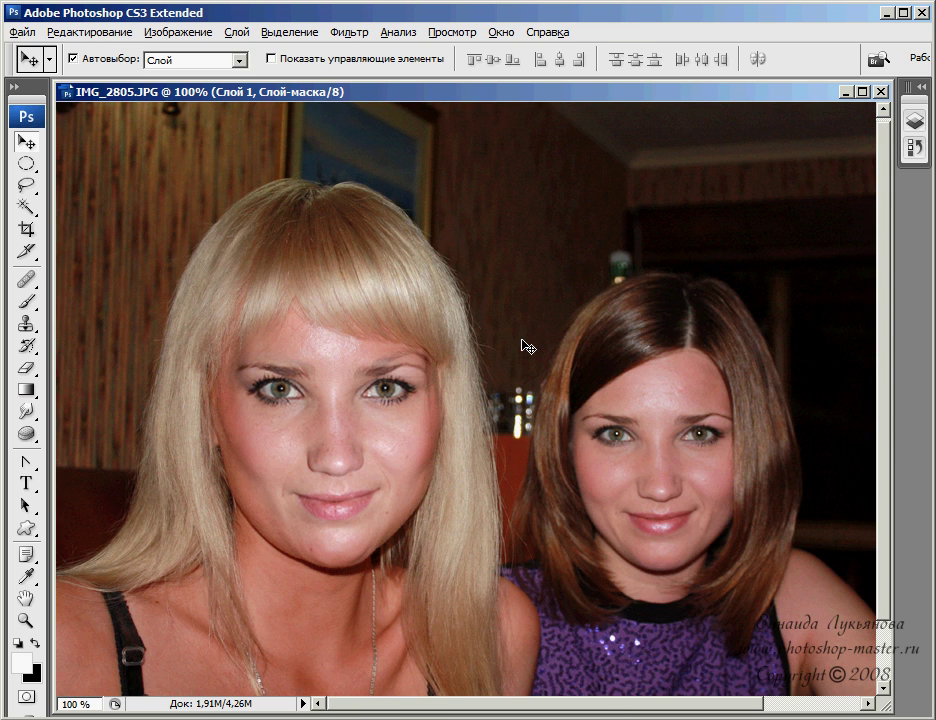
pyautogui.hotkey('ctrl', '+')
pyautogui.press('b')
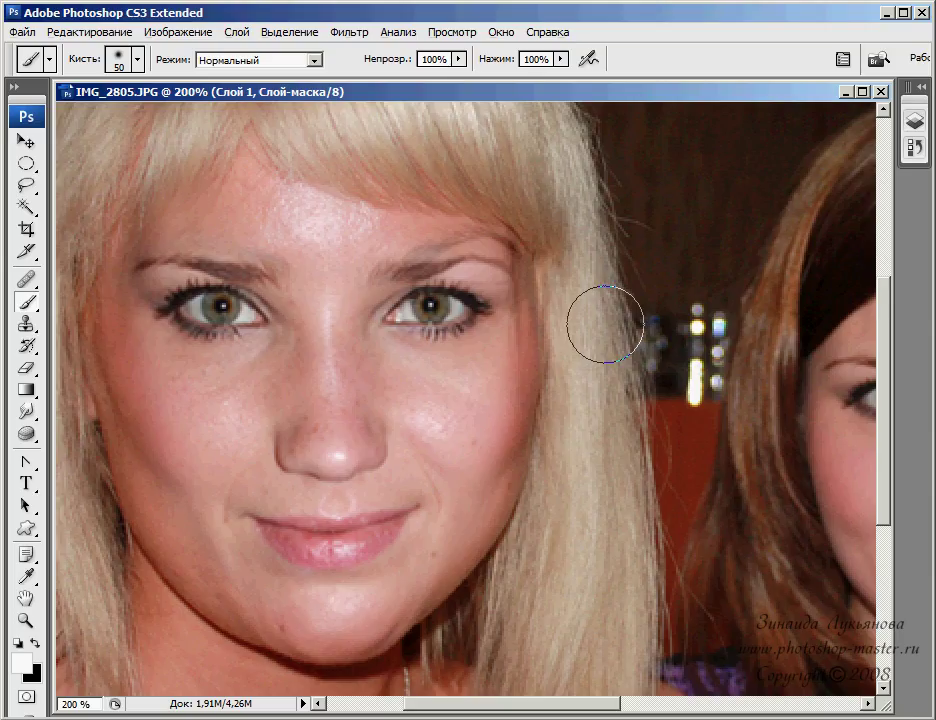
# Paint white on the mask with a 25 px brush to restore the eyebrow tail and forehead
pyautogui.press('x')
pyautogui.press('[')
pyautogui.press('[')
pyautogui.press('[')
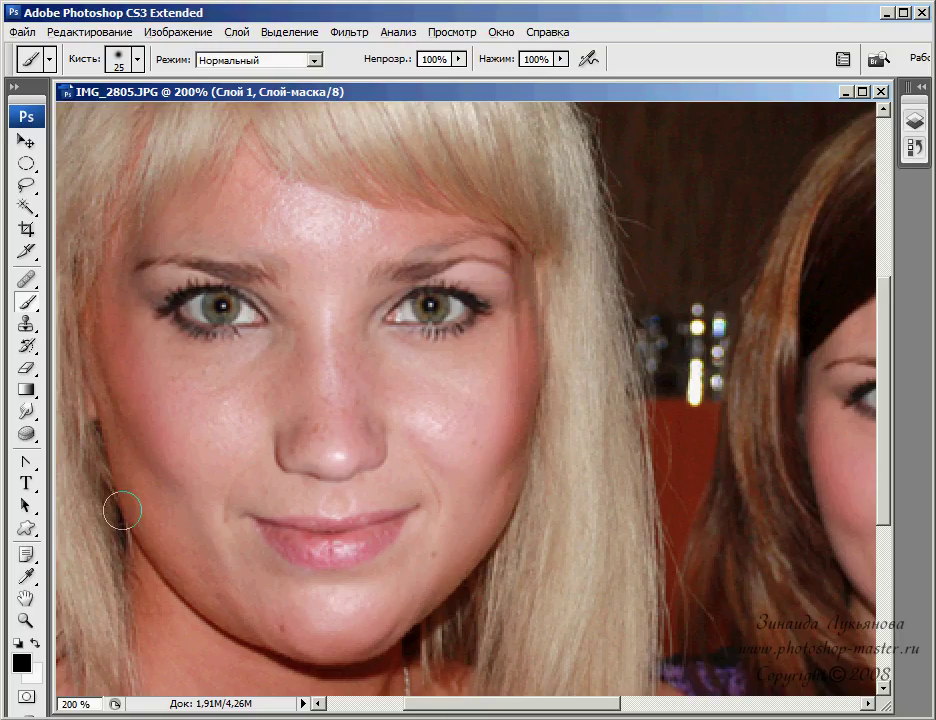
pyautogui.click(37, 644)
pyautogui.moveTo(431, 256)
pyautogui.mouseDown()
pyautogui.moveTo(474, 246)
pyautogui.moveTo(495, 254)
pyautogui.moveTo(382, 265)
pyautogui.moveTo(392, 254)
pyautogui.moveTo(205, 240)
pyautogui.moveTo(159, 259)
pyautogui.moveTo(136, 296)
pyautogui.mouseUp()
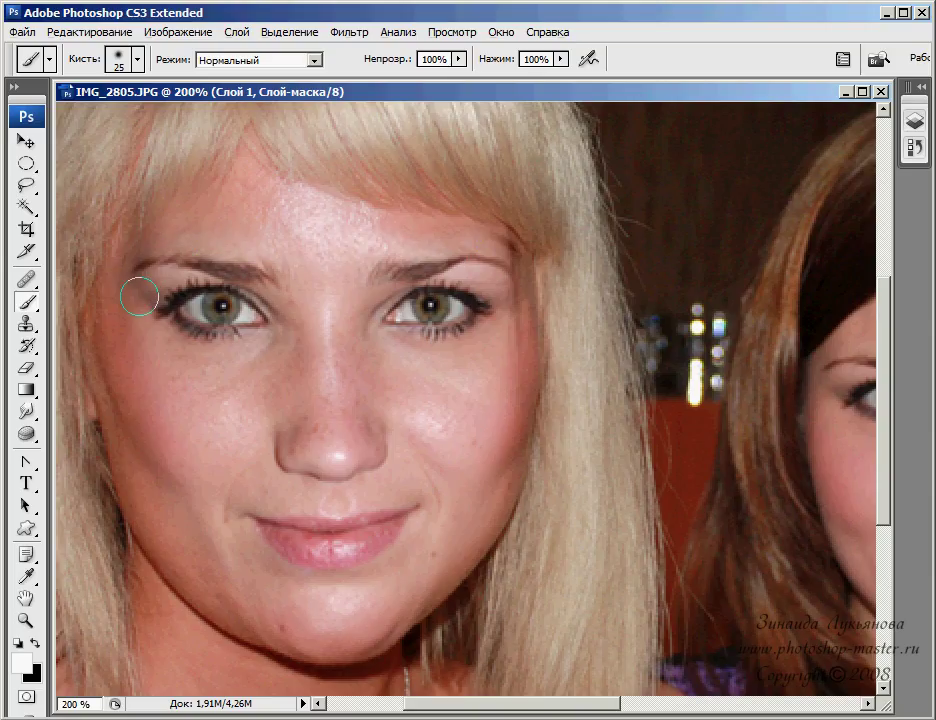
pyautogui.moveTo(281, 218)
pyautogui.mouseDown()
pyautogui.moveTo(361, 249)
pyautogui.moveTo(437, 246)
pyautogui.moveTo(434, 262)
pyautogui.mouseUp()
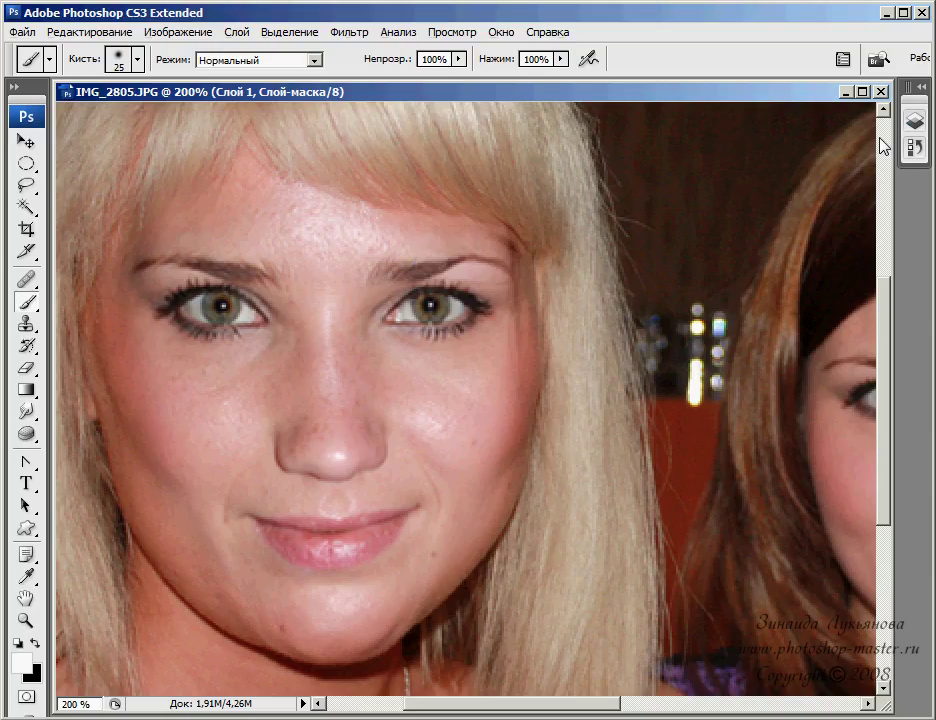
# Switch the painting colour back to black and show the layers list
pyautogui.click(924, 121)
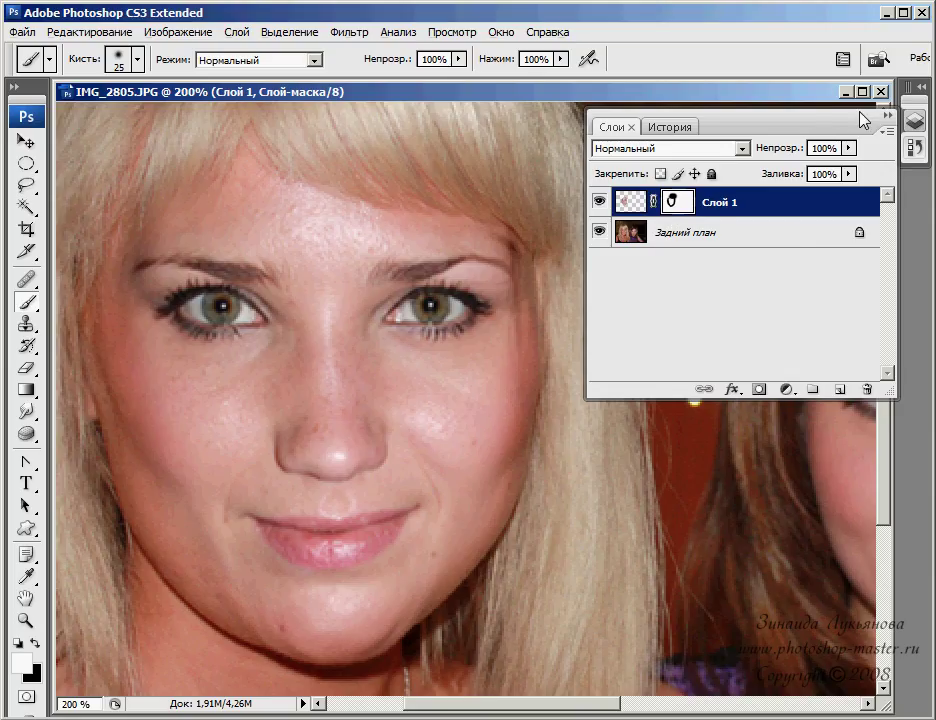
pyautogui.click(913, 121)
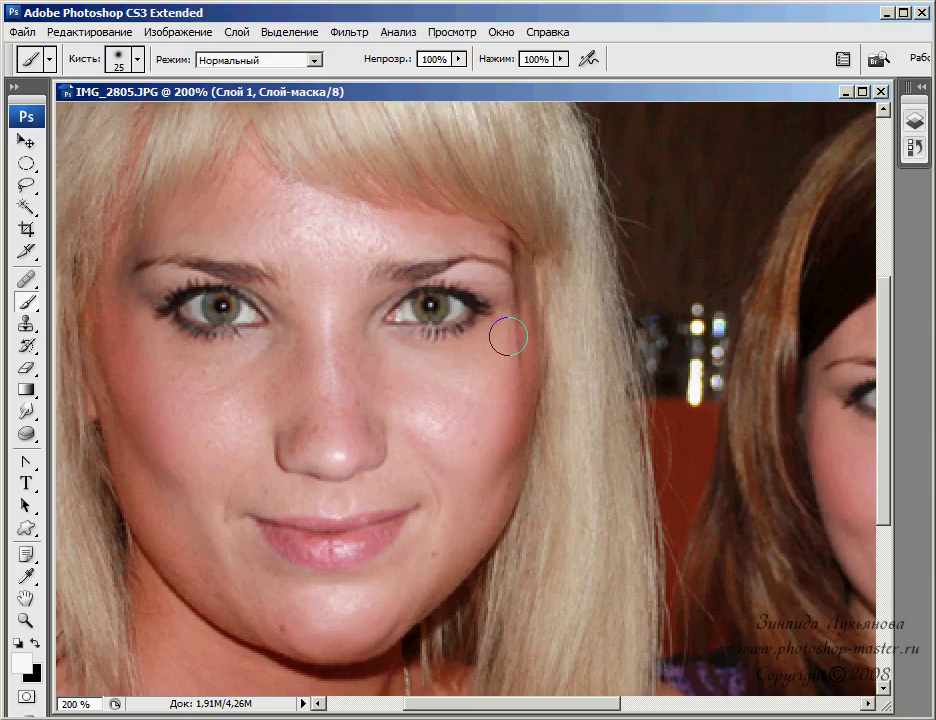
pyautogui.press('x')
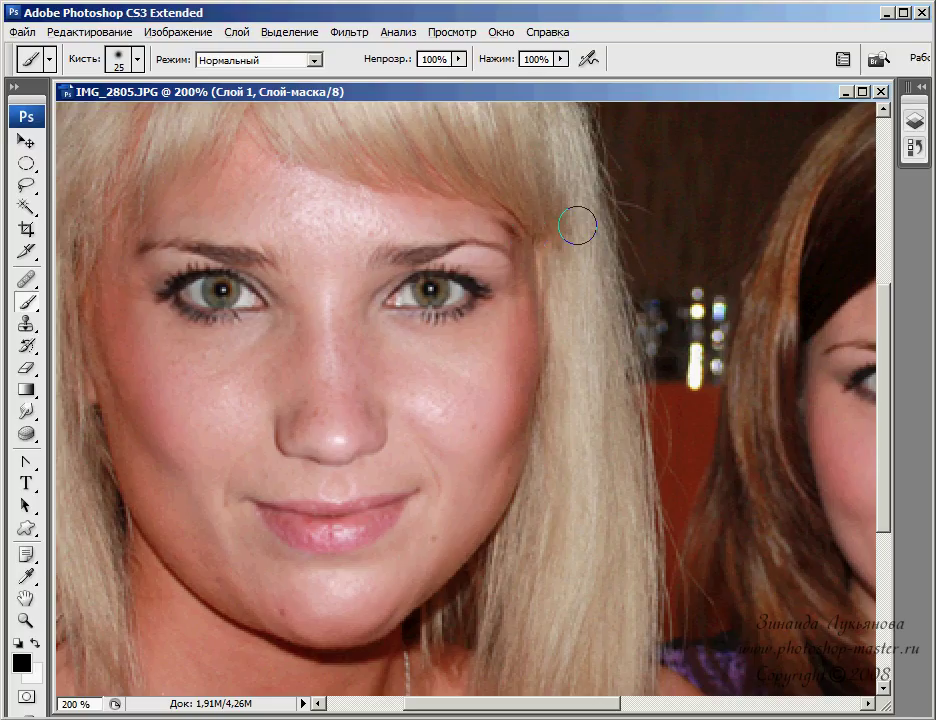
pyautogui.click(915, 125)
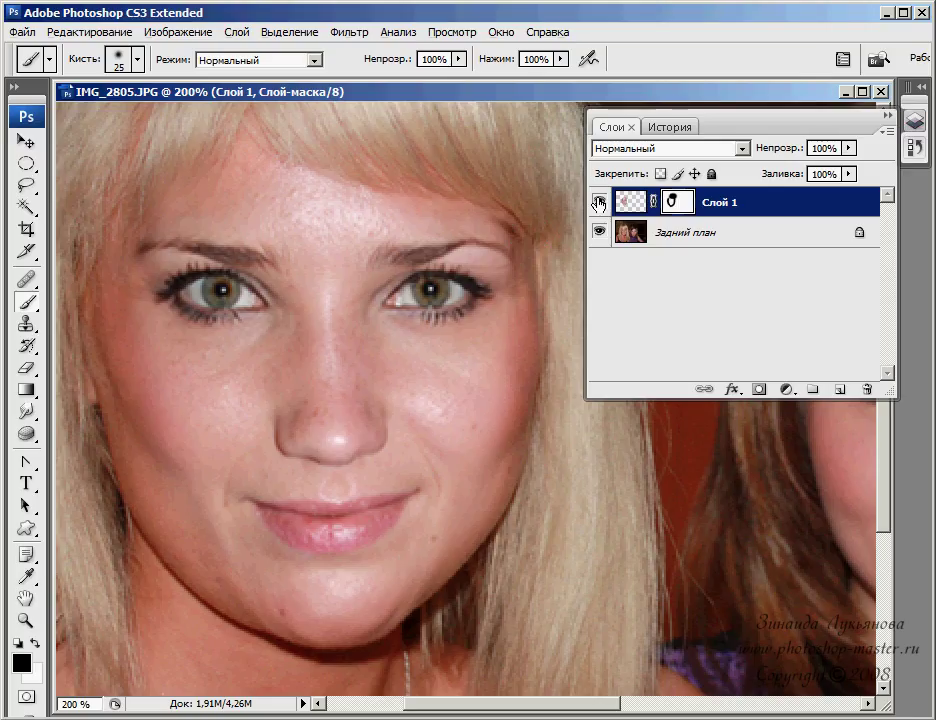
# Hide Слой 1, select Задний план, and zoom in on the eye and eyebrow
pyautogui.click(599, 203)
pyautogui.click(678, 234)
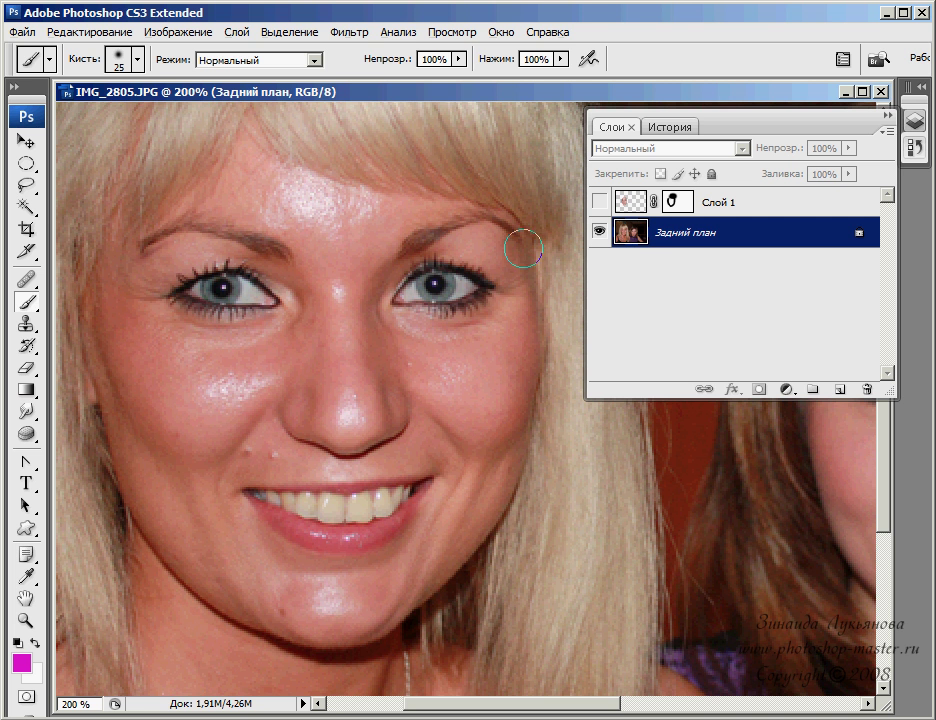
pyautogui.hotkey('ctrl', '+')
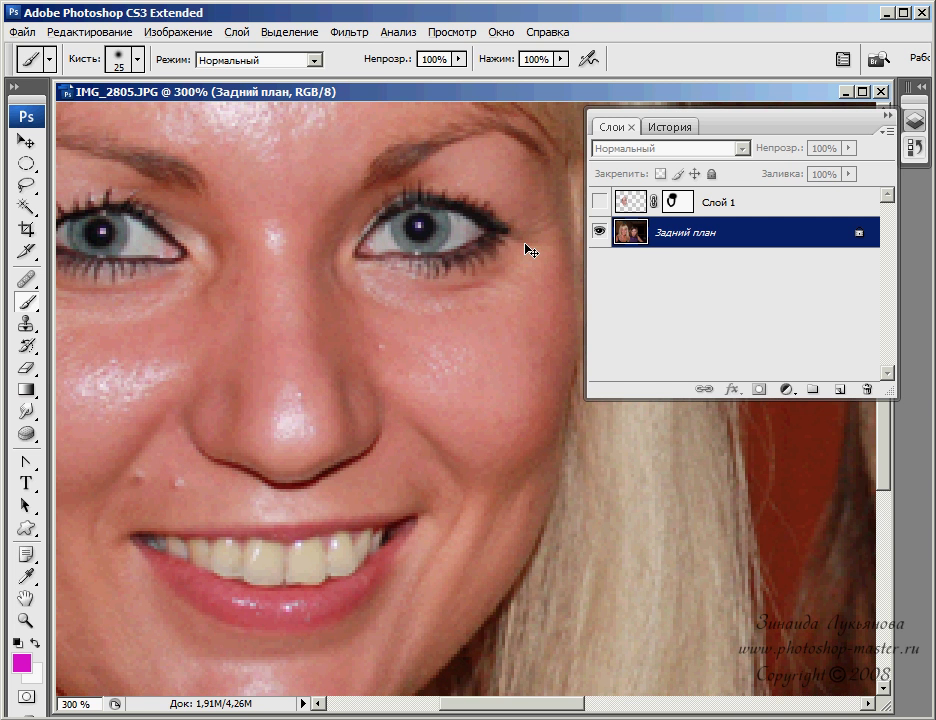
pyautogui.hotkey('ctrl', '+')
pyautogui.moveTo(525, 245)
pyautogui.mouseDown()
pyautogui.moveTo(380, 315)
pyautogui.moveTo(286, 432)
pyautogui.mouseUp()
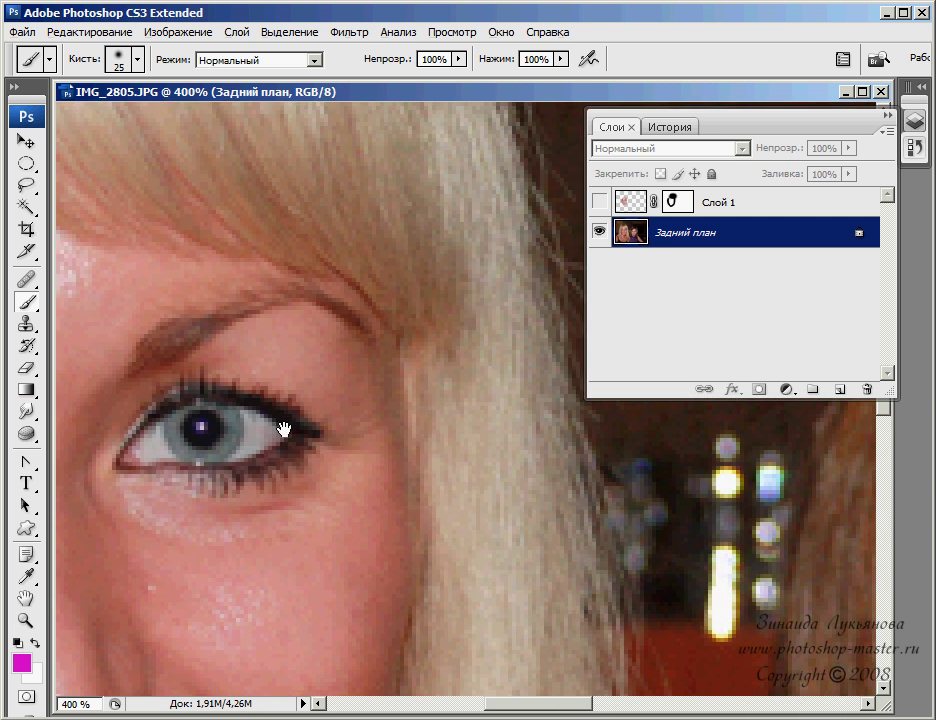
# Clone nearby skin over the hair strand by the eyebrow with a small Clone Stamp brush
pyautogui.press('[')
pyautogui.press('[')
pyautogui.click(25, 323)
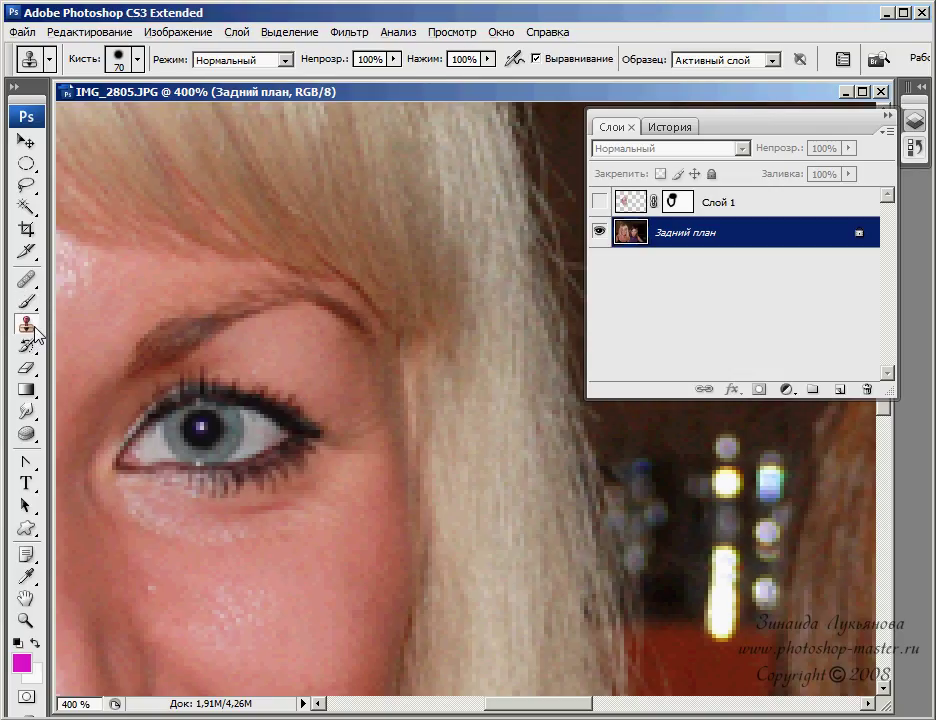
pyautogui.press('[')
pyautogui.press('[')
pyautogui.press('[')
pyautogui.press('[')
pyautogui.press('[')
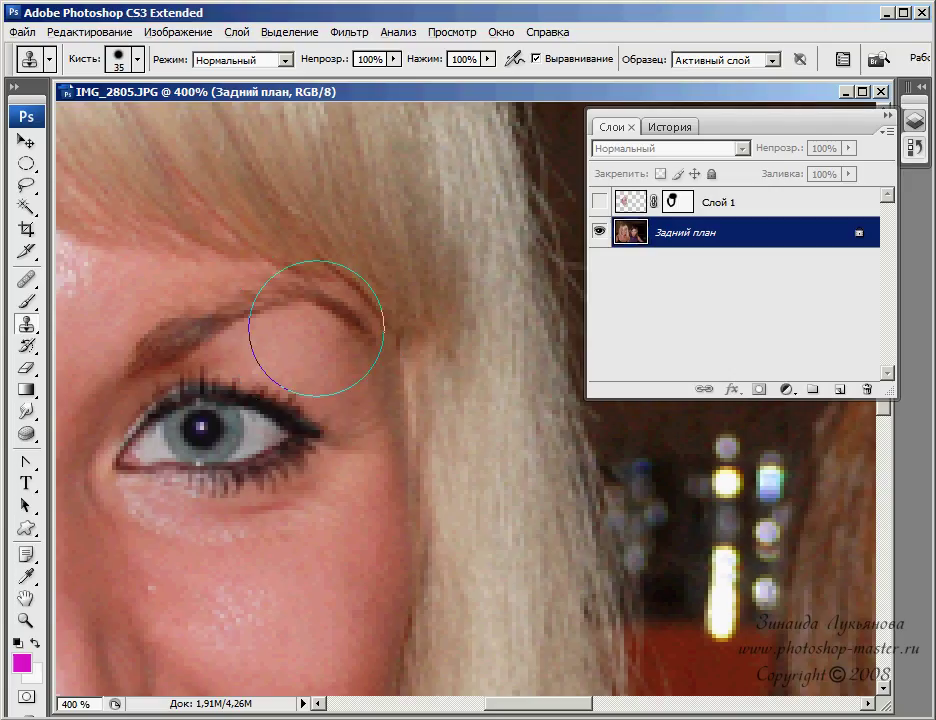
pyautogui.press('[')
pyautogui.press('[')
pyautogui.press('[')
pyautogui.press('[')
pyautogui.press('[')
pyautogui.press('[')
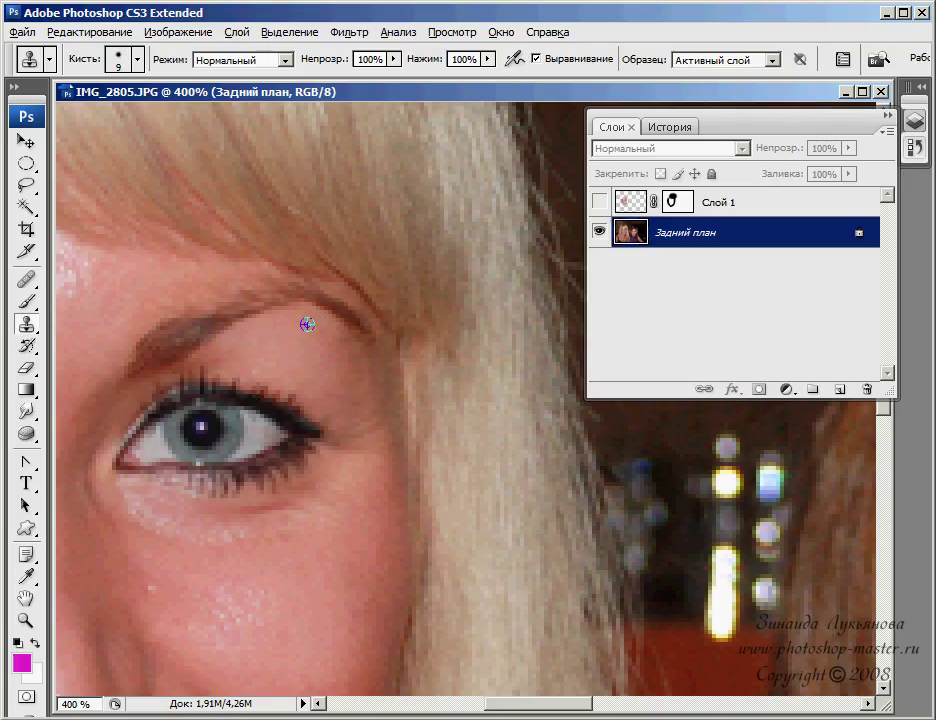
pyautogui.keyDown('alt'); pyautogui.click(307, 328); pyautogui.keyUp('alt')
pyautogui.moveTo(309, 294)
pyautogui.mouseDown()
pyautogui.moveTo(324, 292)
pyautogui.moveTo(345, 309)
pyautogui.moveTo(362, 361)
pyautogui.mouseUp()
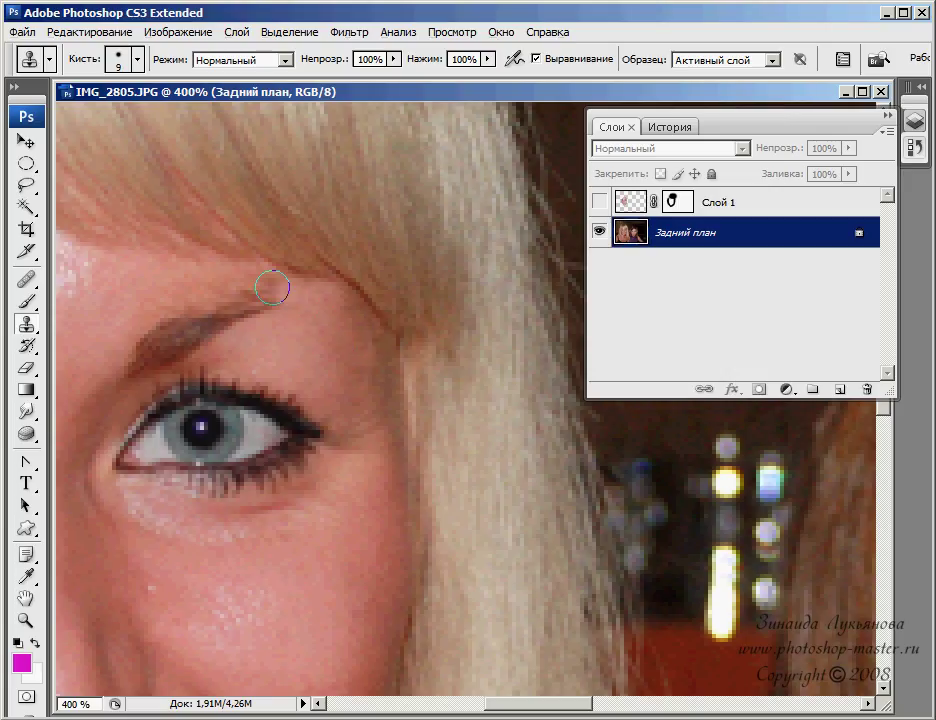
# Show Слой 1 again, target its mask, and dismiss the clone source error
pyautogui.click(601, 203)
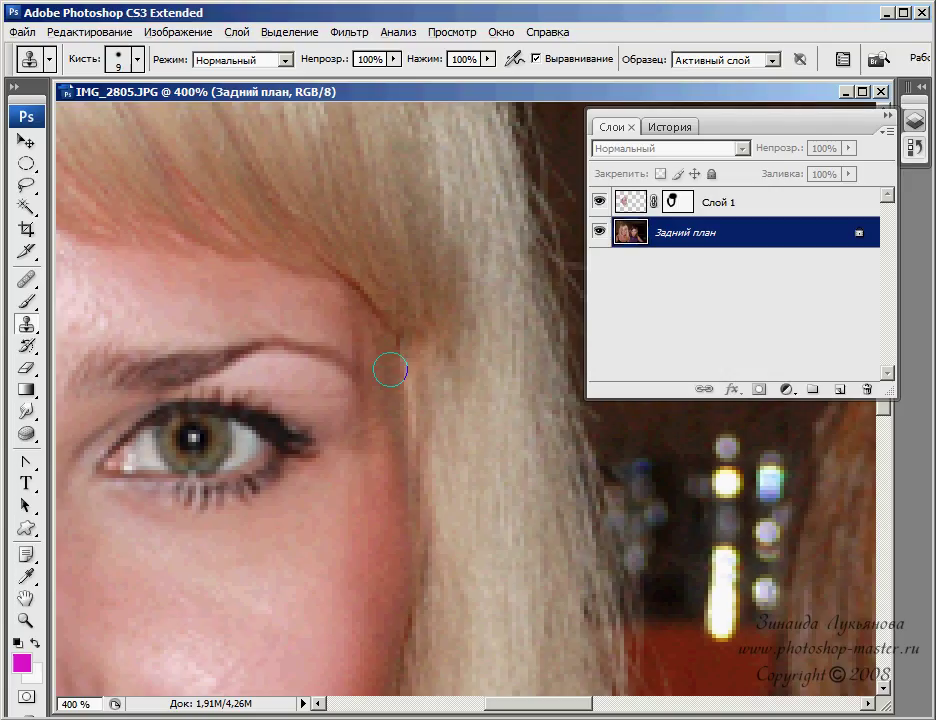
pyautogui.click(719, 201)
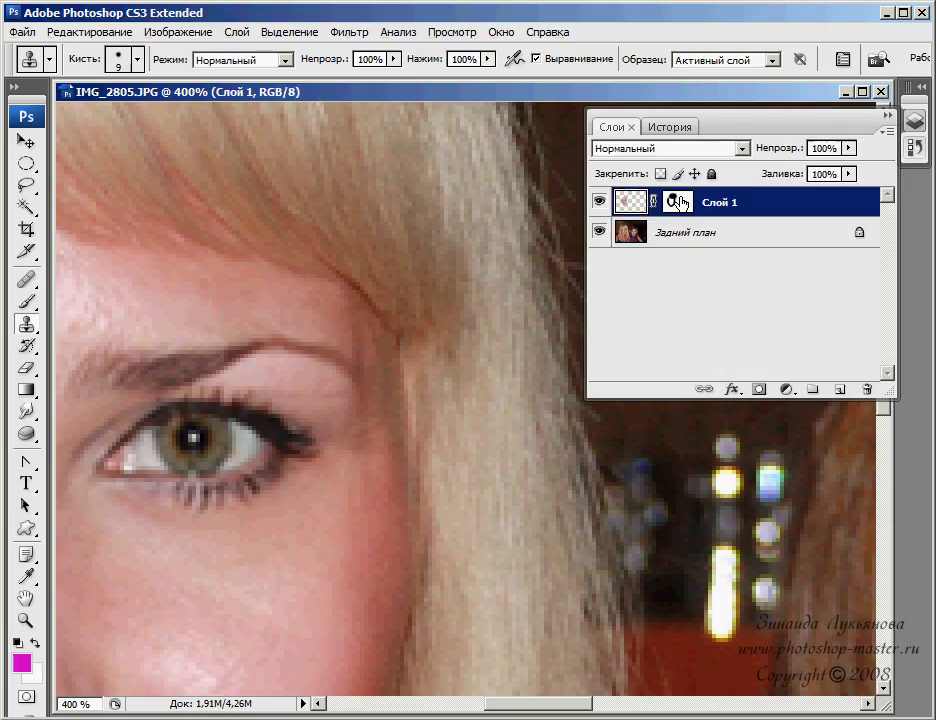
pyautogui.click(677, 201)
pyautogui.press('d')
pyautogui.click(351, 324)
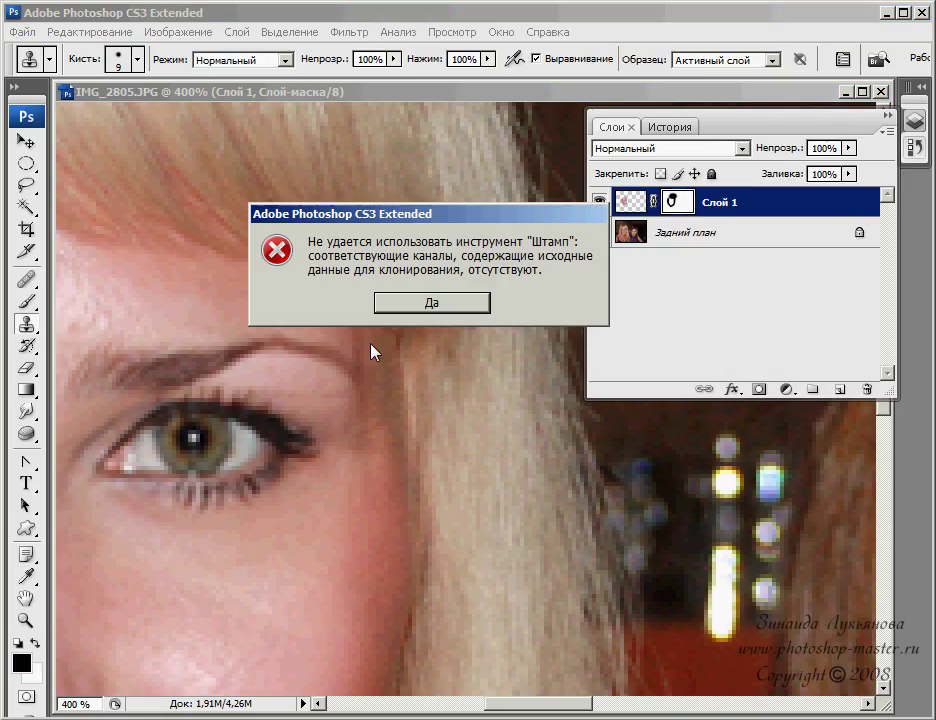
pyautogui.click(427, 311)
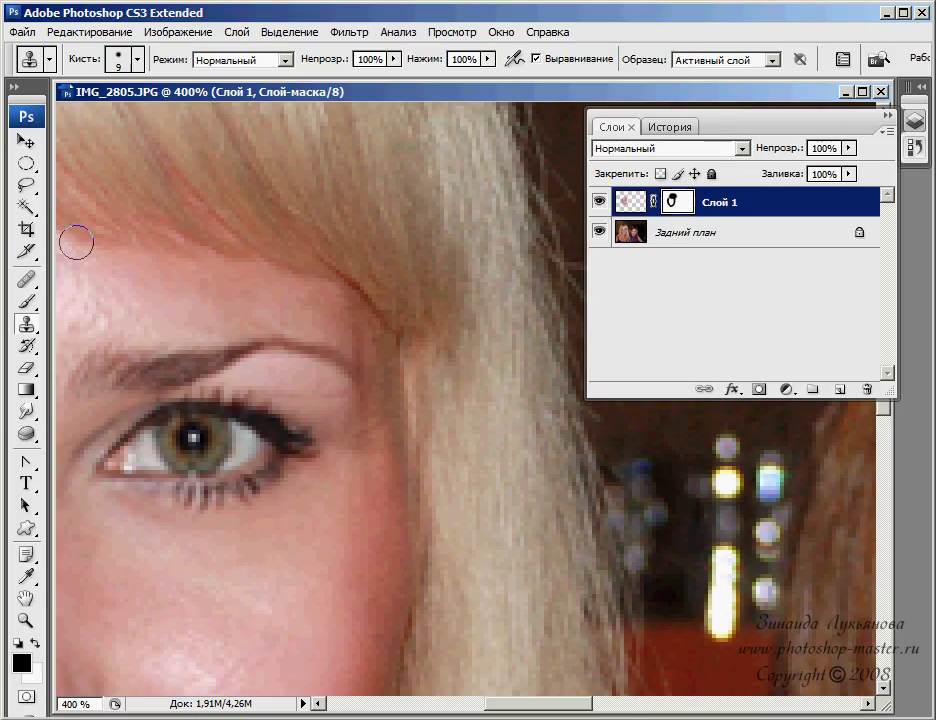
# Switch back to the Brush tool
pyautogui.click(28, 300)
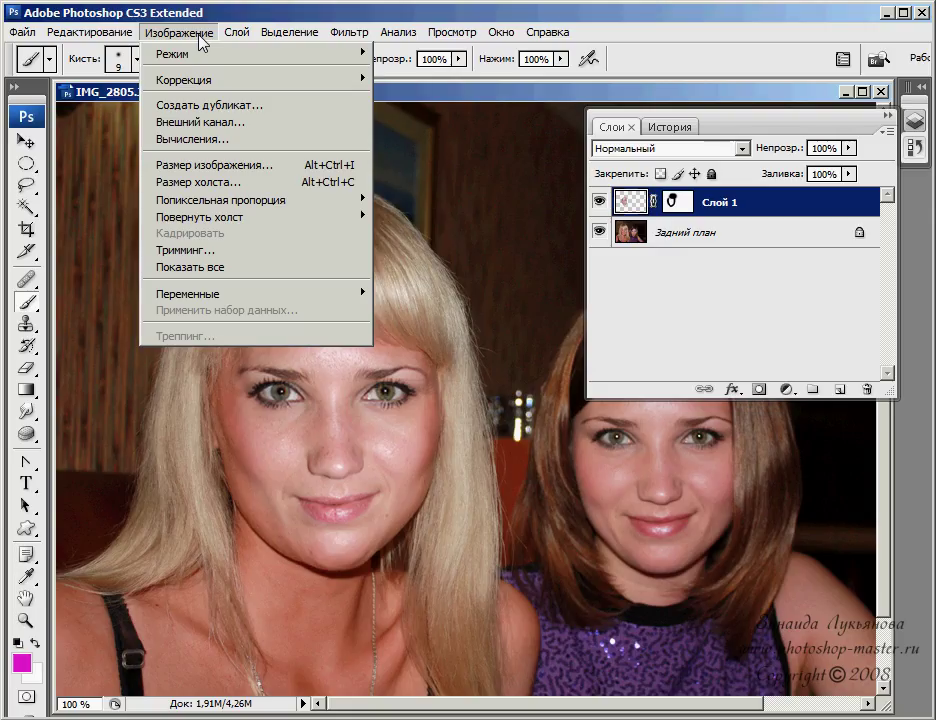
pyautogui.moveTo(250, 53)
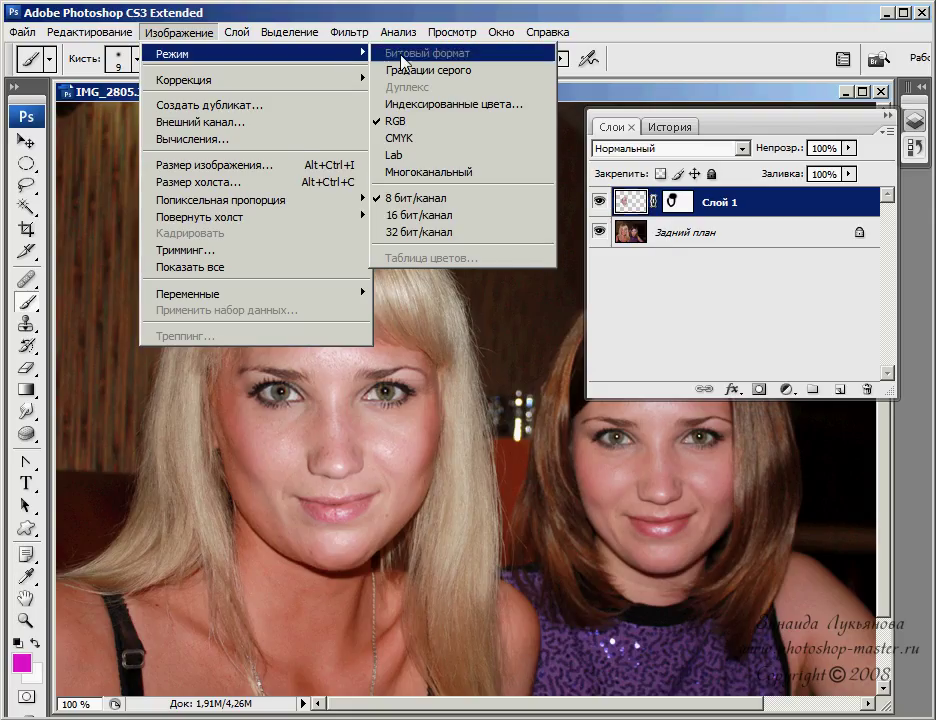
# Convert the photo to CMYK mode without flattening, keeping Слой 1 as a separate layer
pyautogui.click(418, 138)
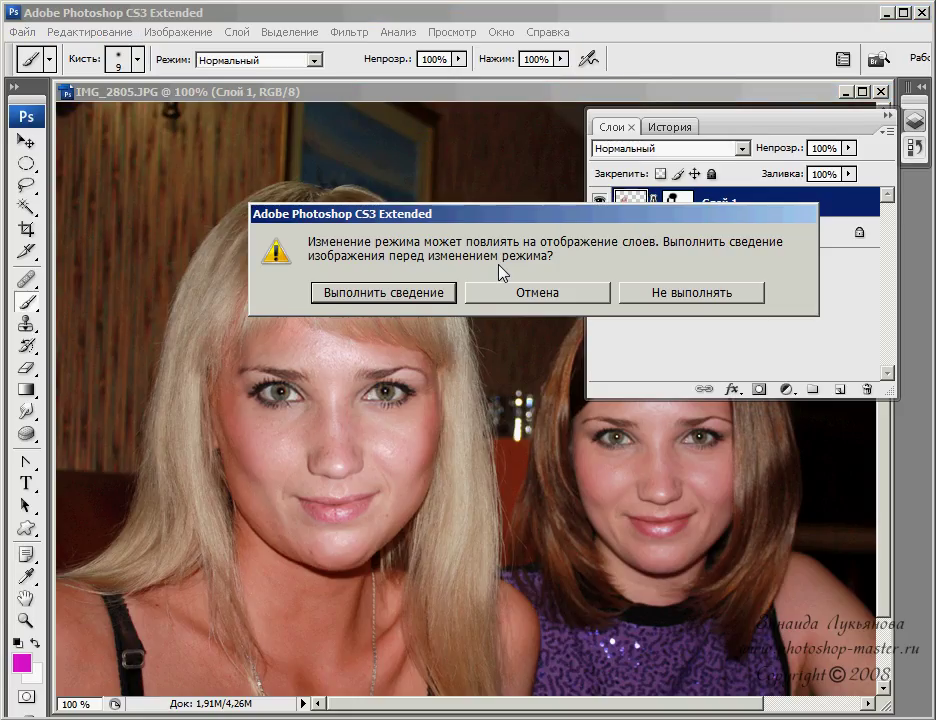
pyautogui.click(698, 300)
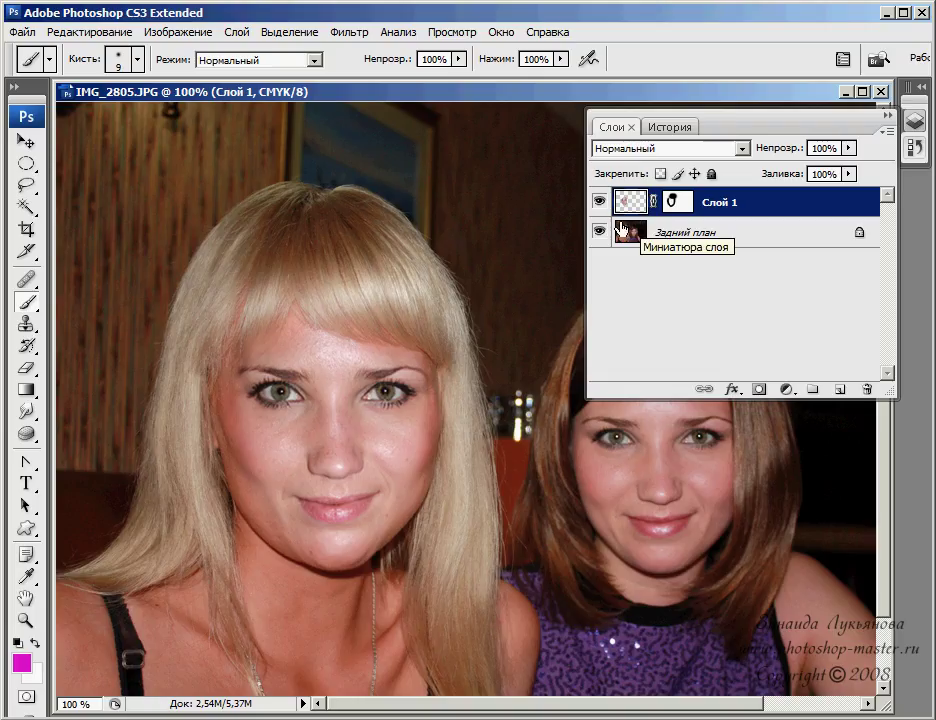
pyautogui.scroll(-1, 341, 171)
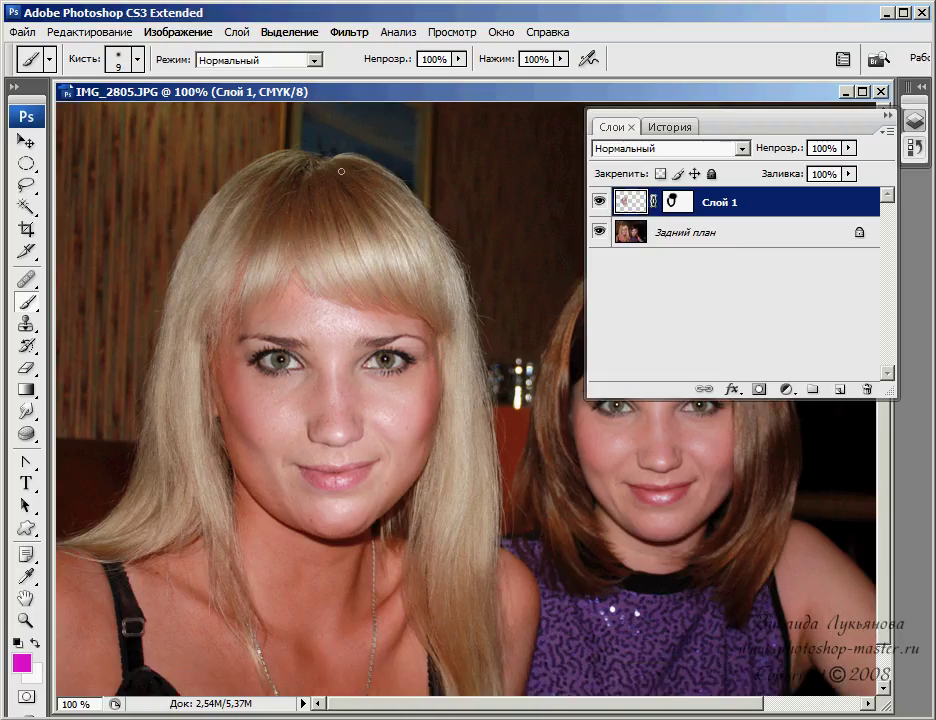
pyautogui.scroll(-1, 341, 171)
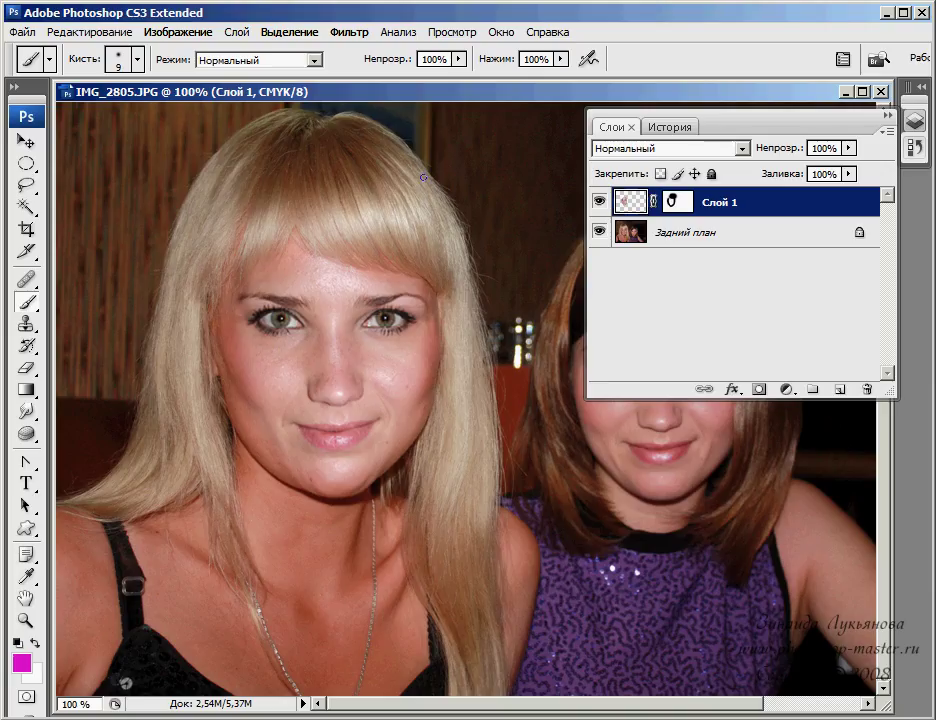
pyautogui.click(787, 391)
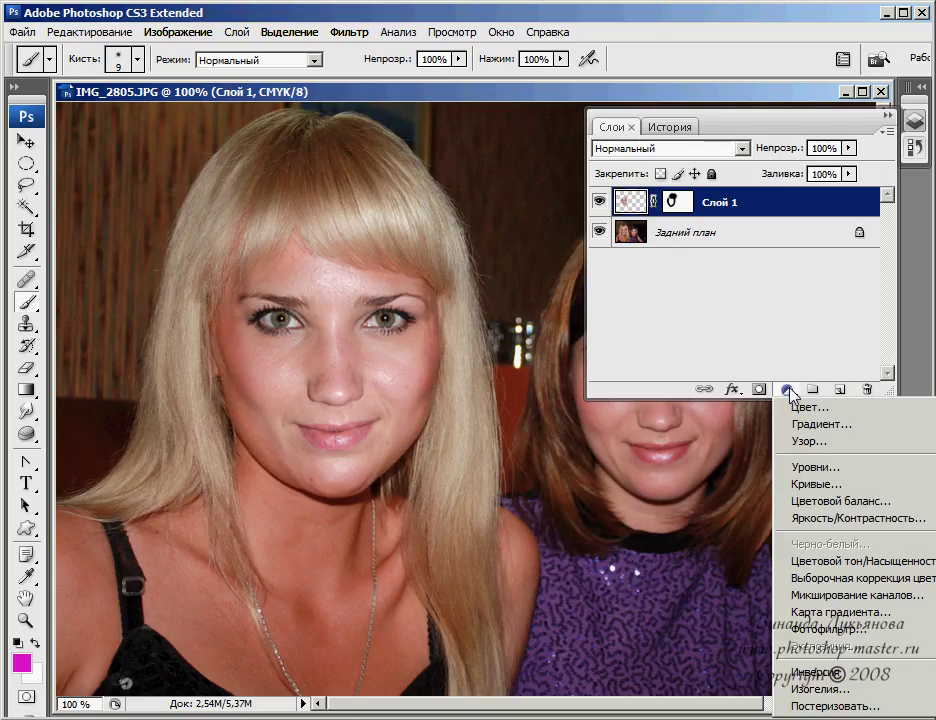
# Add a Curves adjustment layer, Кривые 1, accepting its default curve unchanged
pyautogui.click(829, 484)
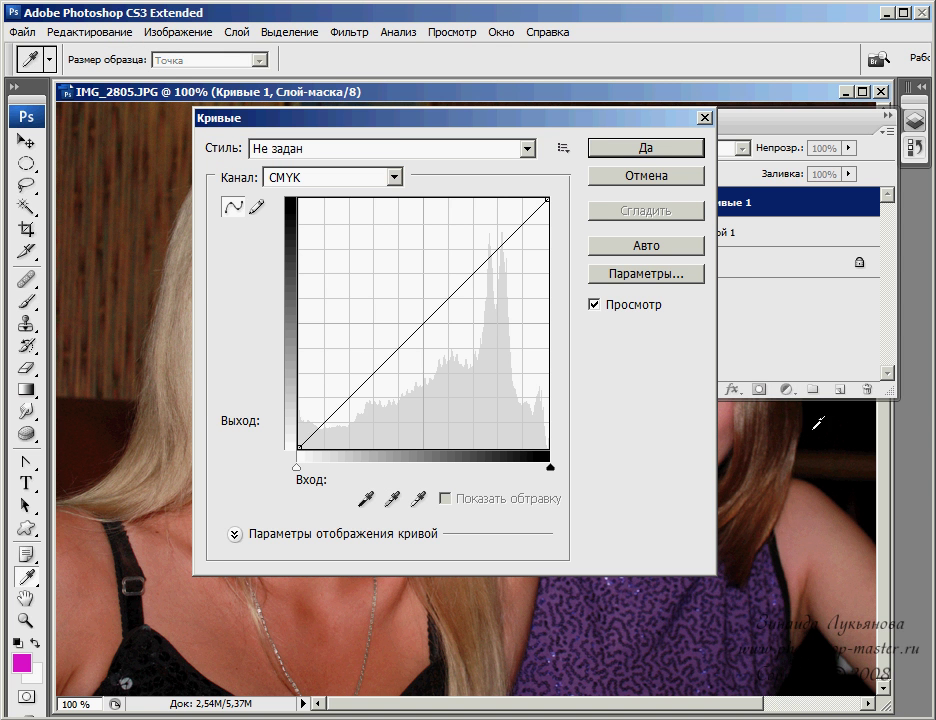
pyautogui.click(649, 152)
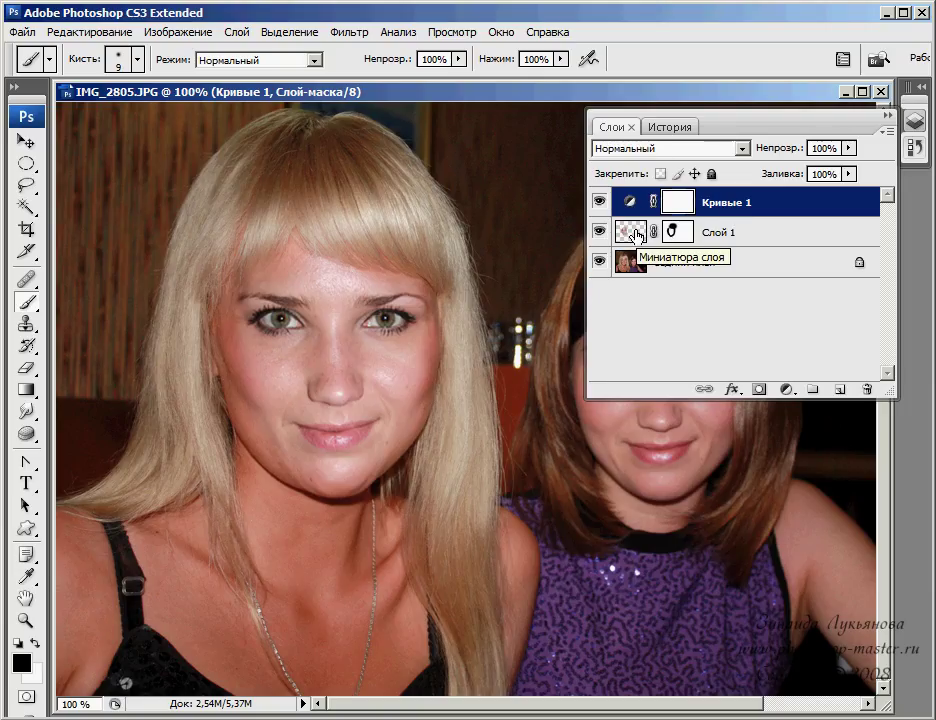
# Clip the Кривые 1 curves layer to Слой 1 as a clipping mask
pyautogui.rightClick(776, 204)
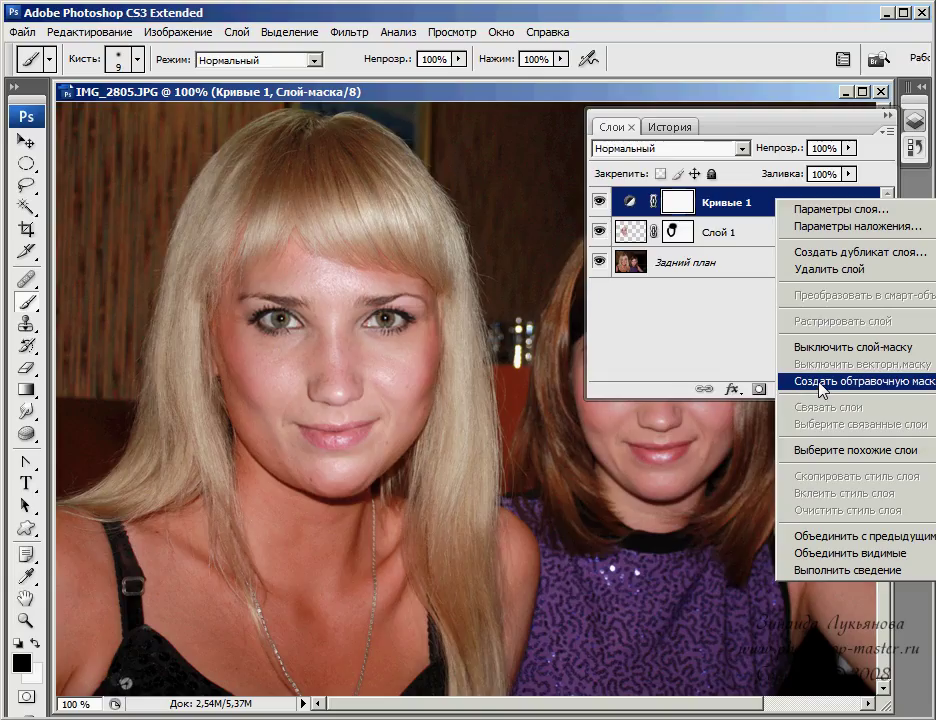
pyautogui.press('Escape')
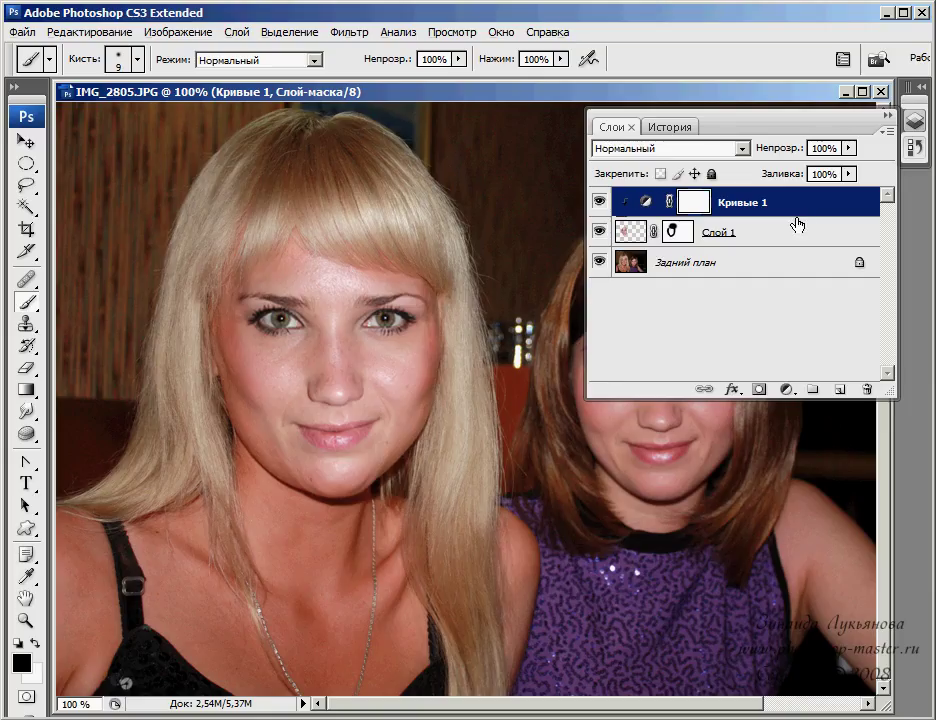
pyautogui.keyDown('alt'); pyautogui.click(797, 216); pyautogui.keyUp('alt')
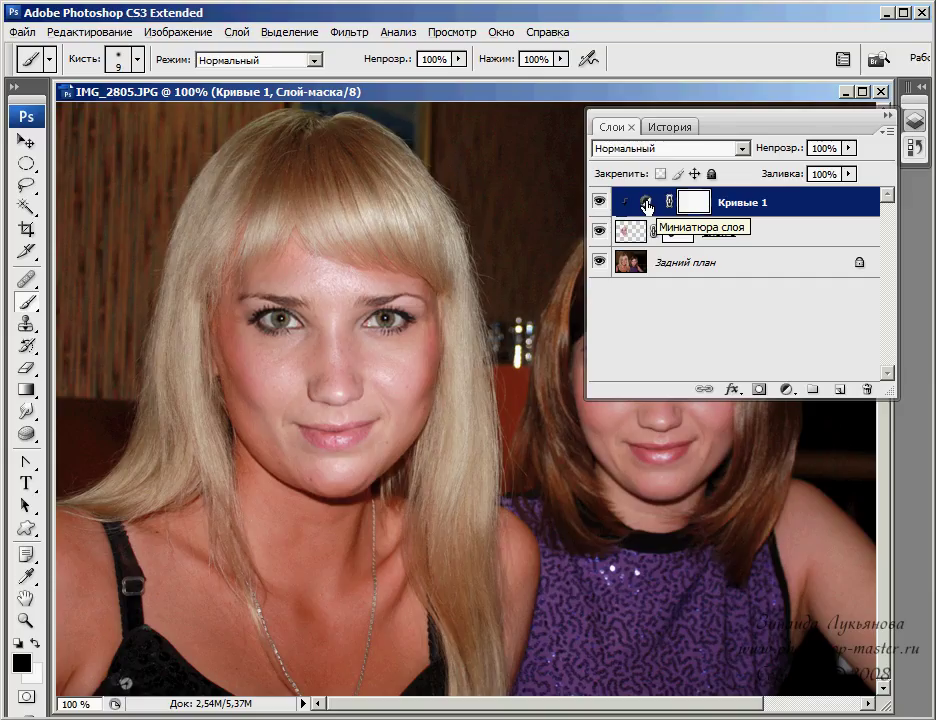
# Reopen the Кривые 1 Curves dialog, move it aside, and select the Пурпурный (magenta) channel
pyautogui.doubleClick(647, 205)
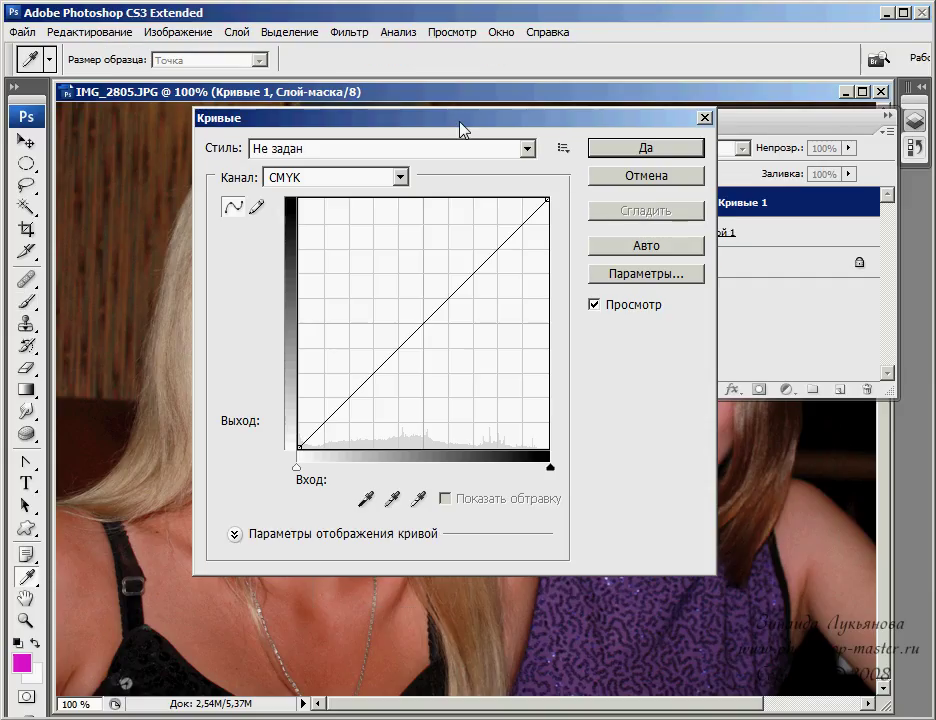
pyautogui.moveTo(460, 130); pyautogui.dragTo(641, 171)
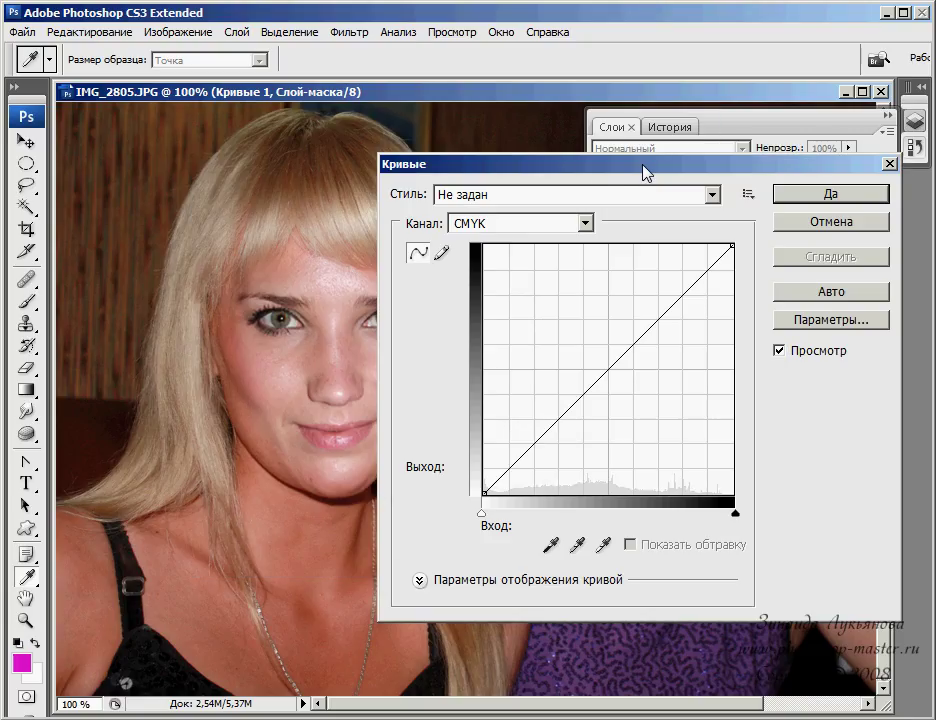
pyautogui.moveTo(579, 171); pyautogui.dragTo(598, 171)
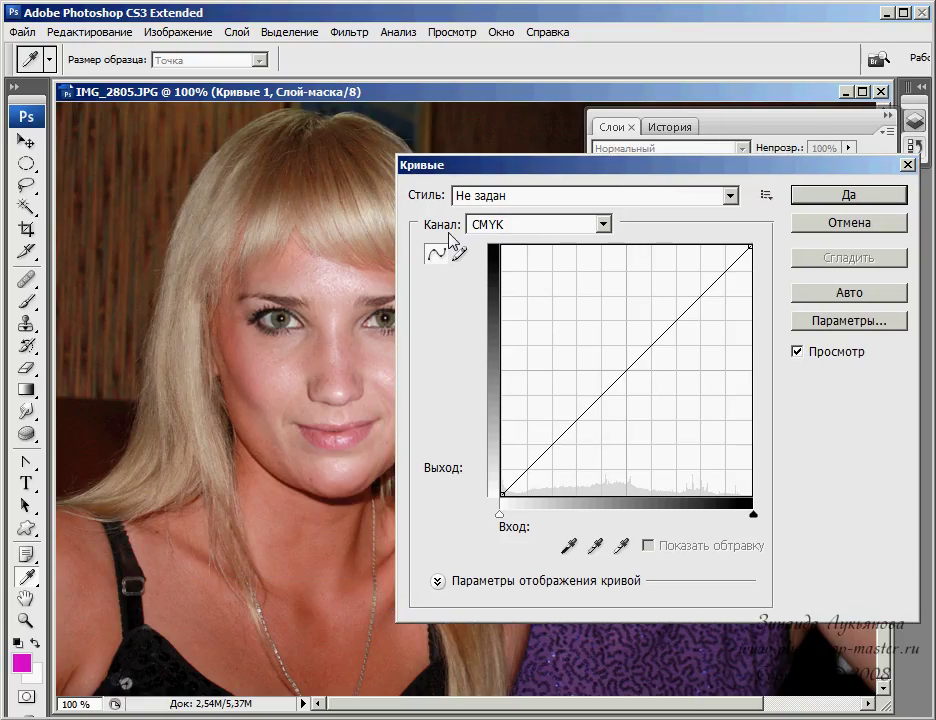
pyautogui.click(604, 224)
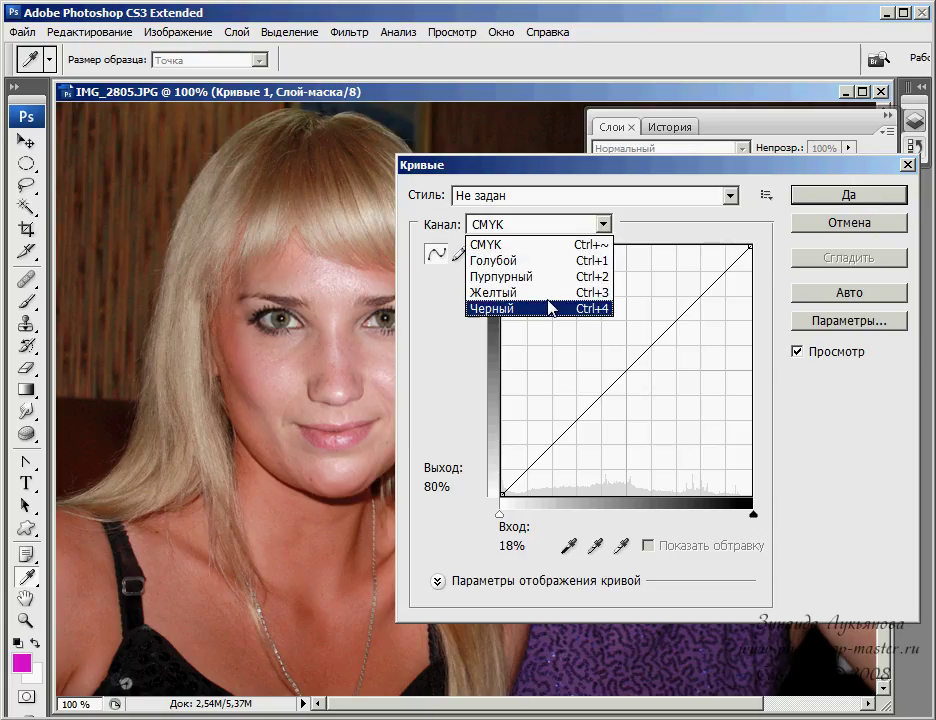
pyautogui.click(639, 178)
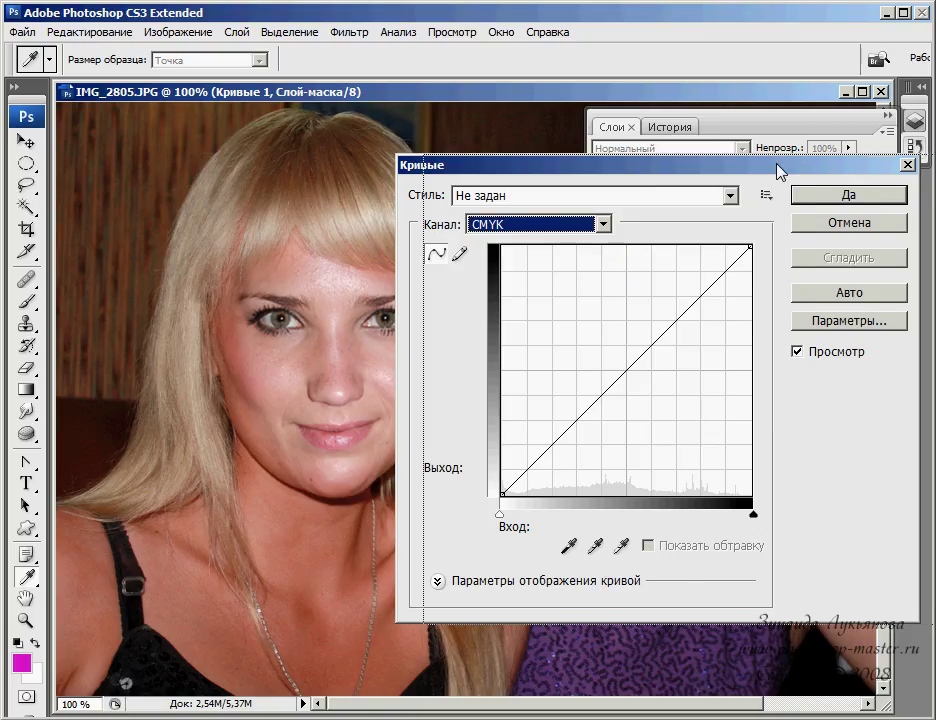
pyautogui.moveTo(760, 170); pyautogui.dragTo(806, 169)
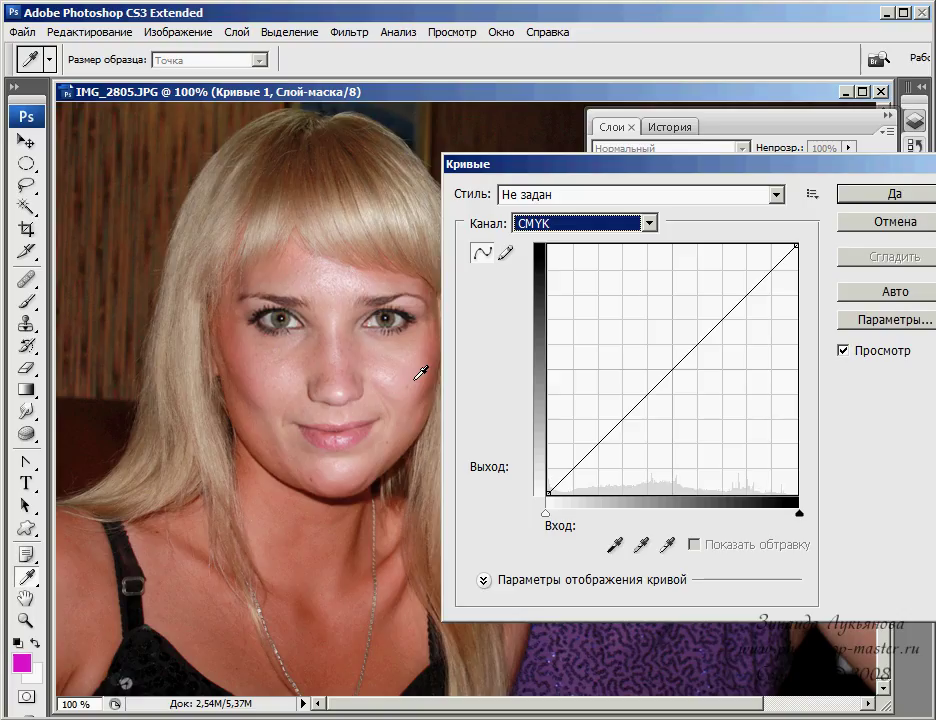
pyautogui.click(548, 222)
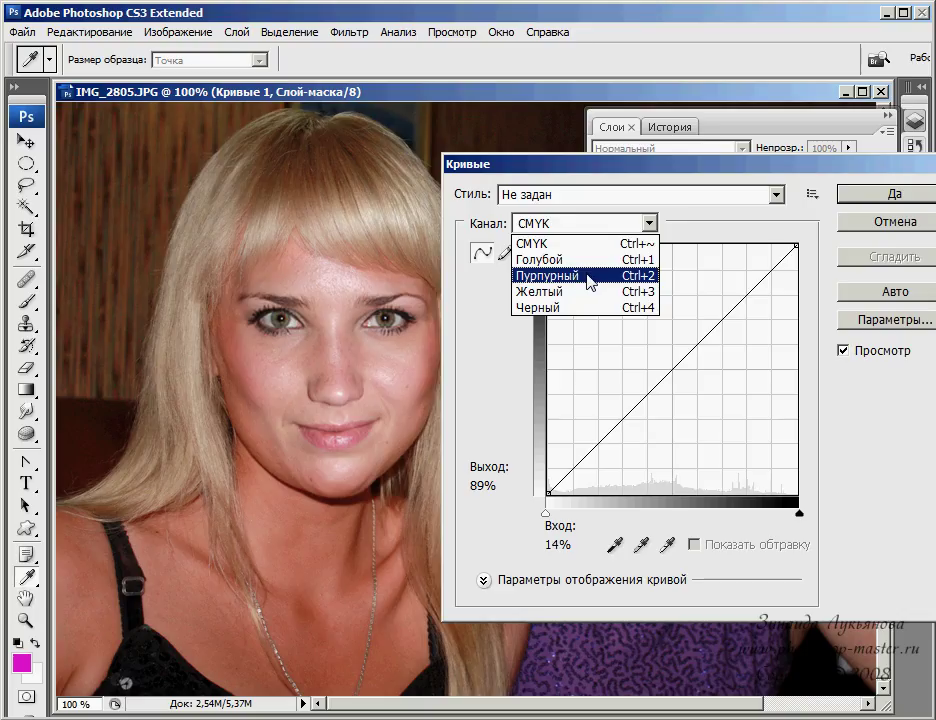
pyautogui.click(587, 274)
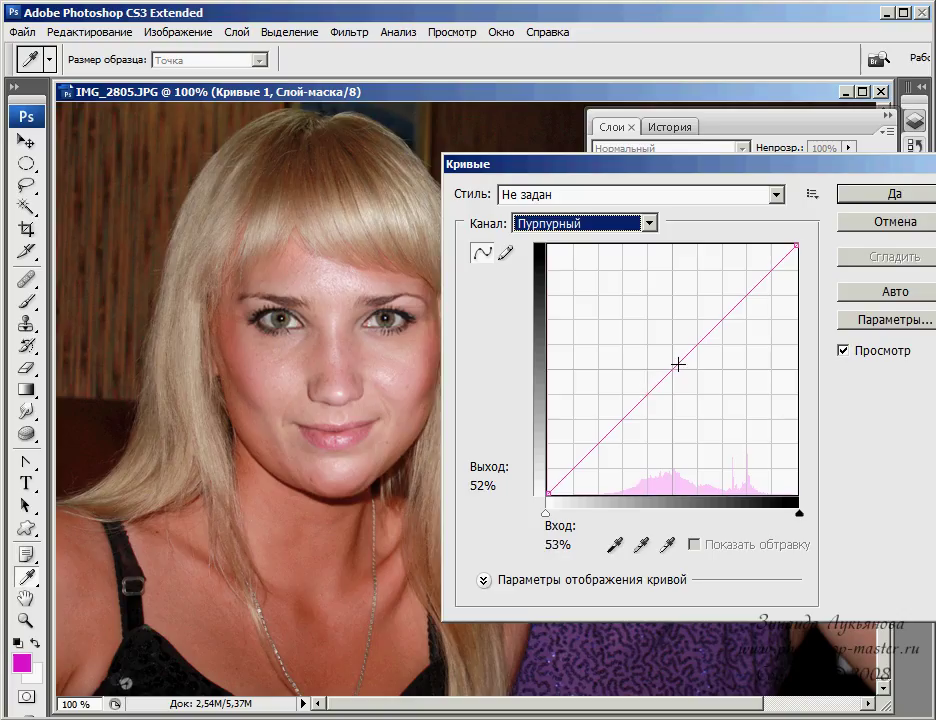
# Bow the magenta curve upward through a point near input 47, output 54
pyautogui.moveTo(678, 366); pyautogui.dragTo(672, 357)
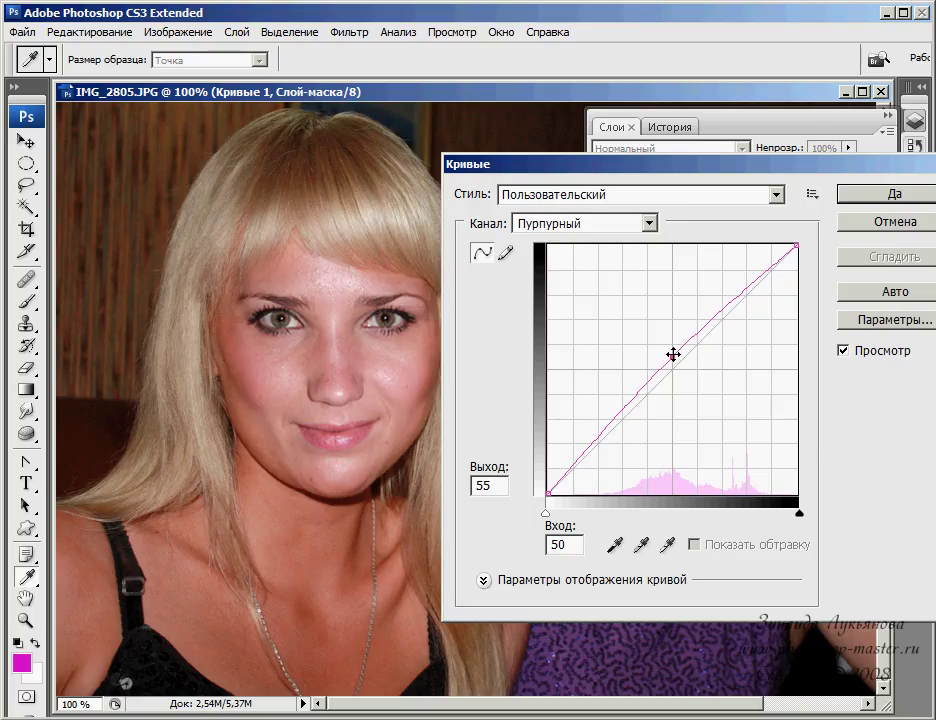
pyautogui.moveTo(673, 354); pyautogui.dragTo(642, 333)
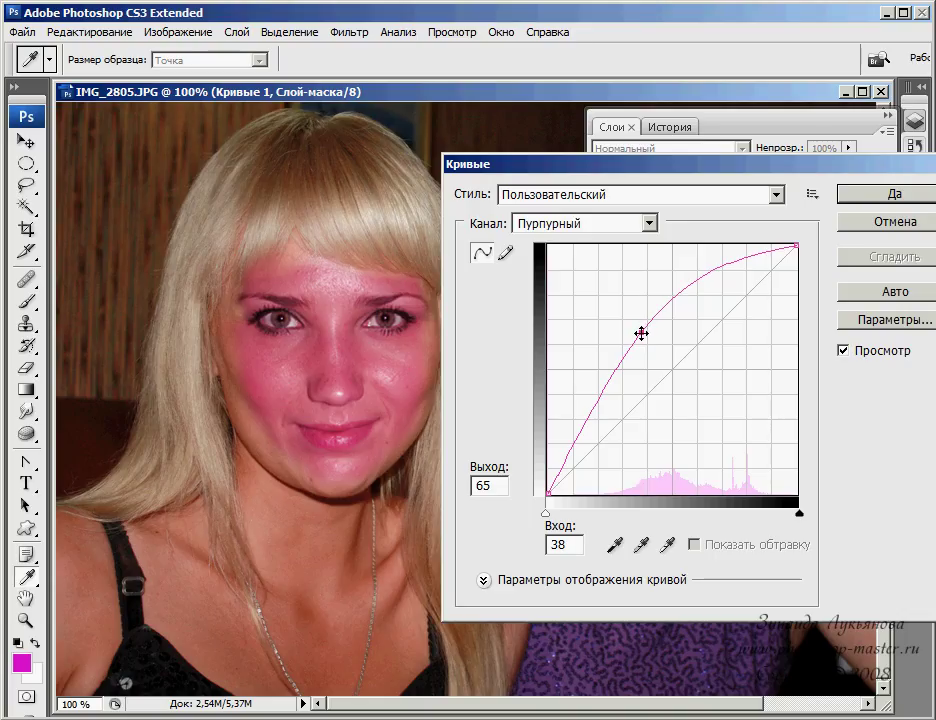
pyautogui.moveTo(642, 333); pyautogui.dragTo(656, 359)
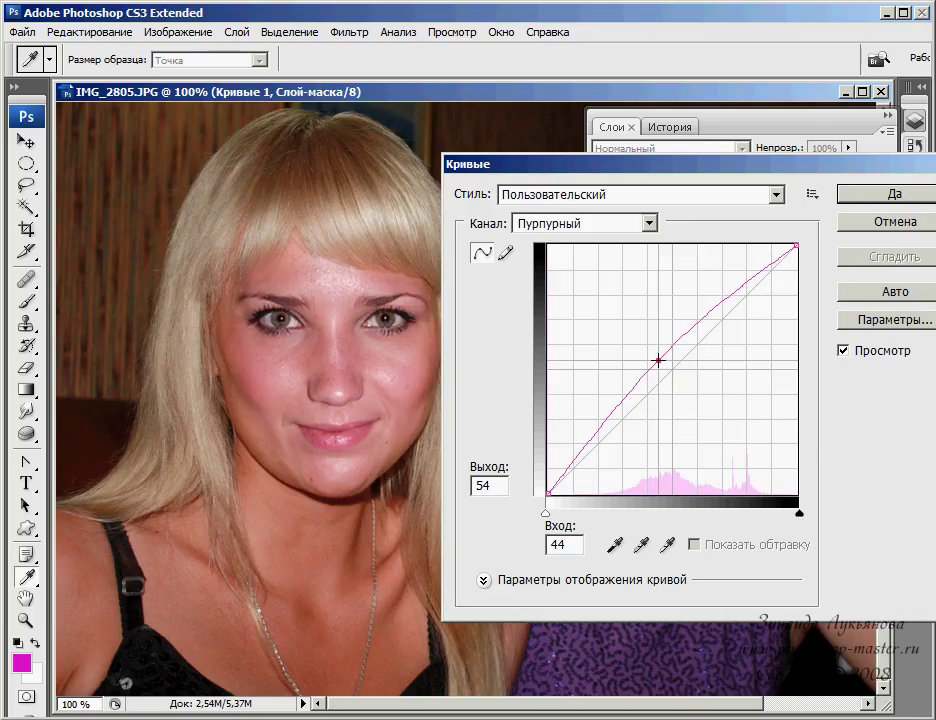
pyautogui.moveTo(656, 366); pyautogui.dragTo(652, 356)
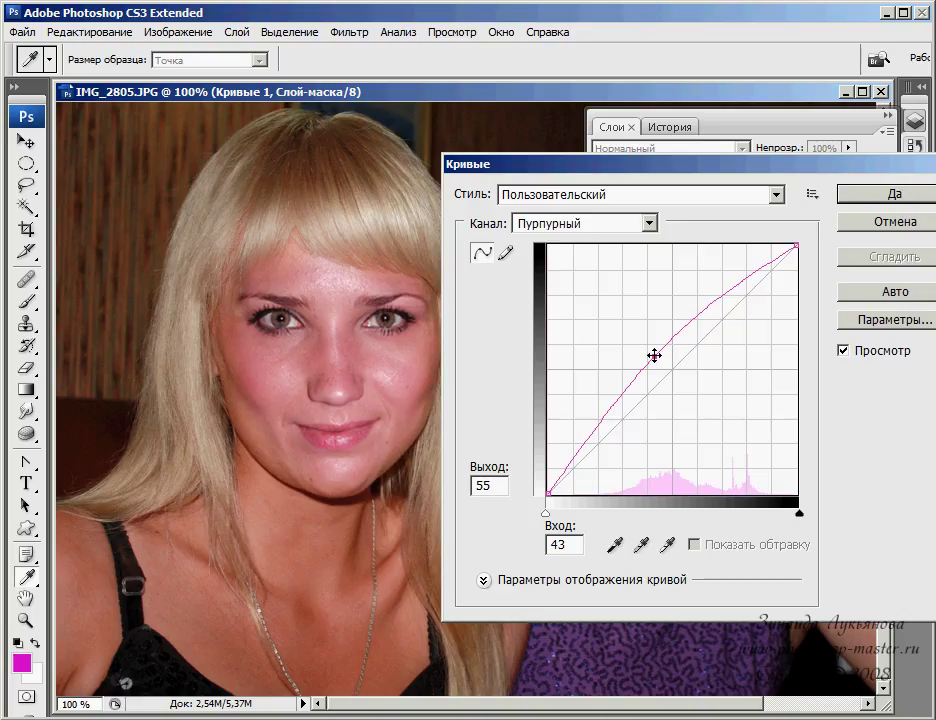
pyautogui.moveTo(653, 356)
pyautogui.mouseDown()
pyautogui.moveTo(706, 393)
pyautogui.moveTo(663, 359)
pyautogui.mouseUp()
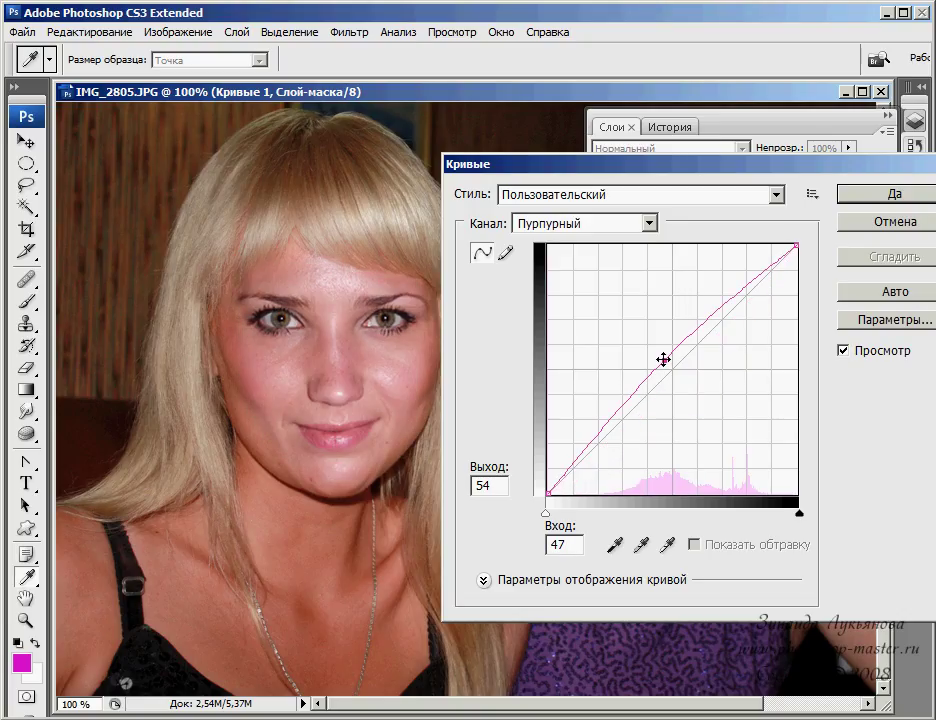
# Switch to the Yellow channel and raise its curve midpoint slightly
pyautogui.click(607, 230)
pyautogui.click(593, 293)
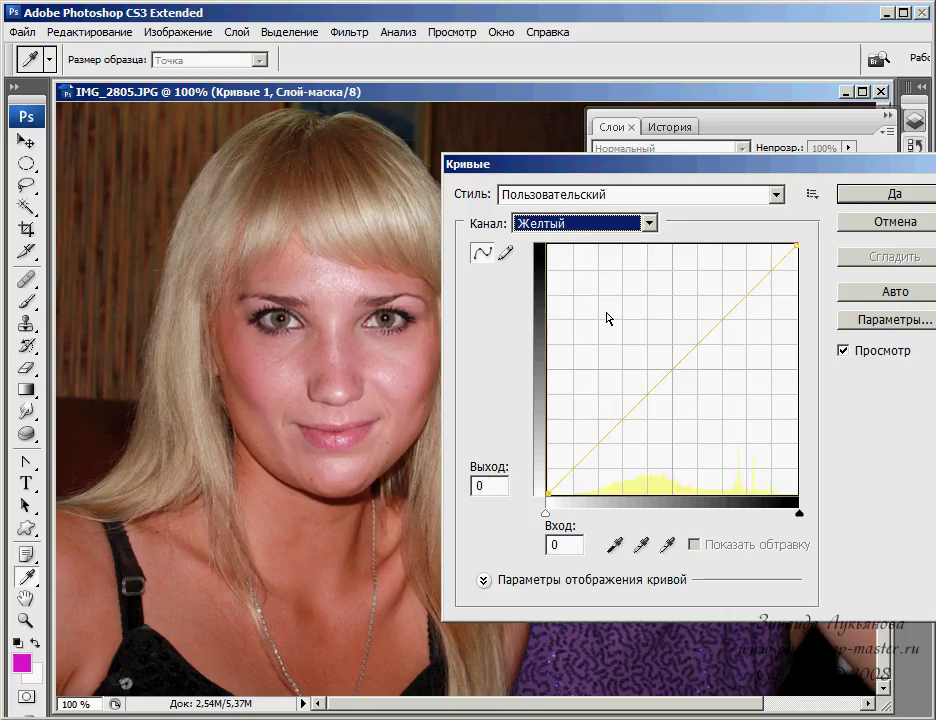
pyautogui.click(678, 365)
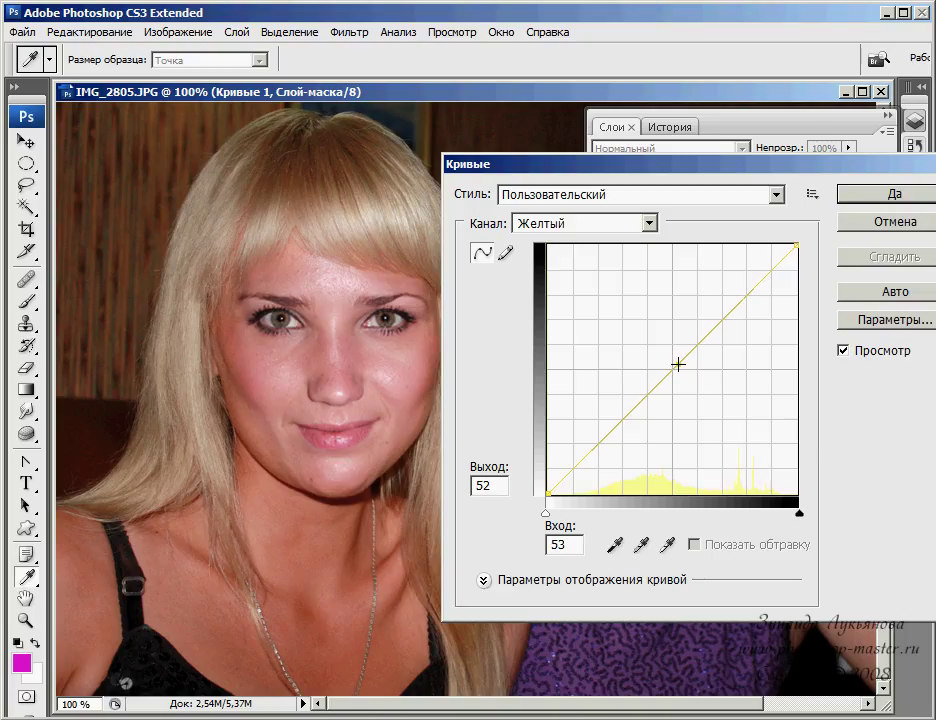
pyautogui.moveTo(678, 365); pyautogui.dragTo(668, 355)
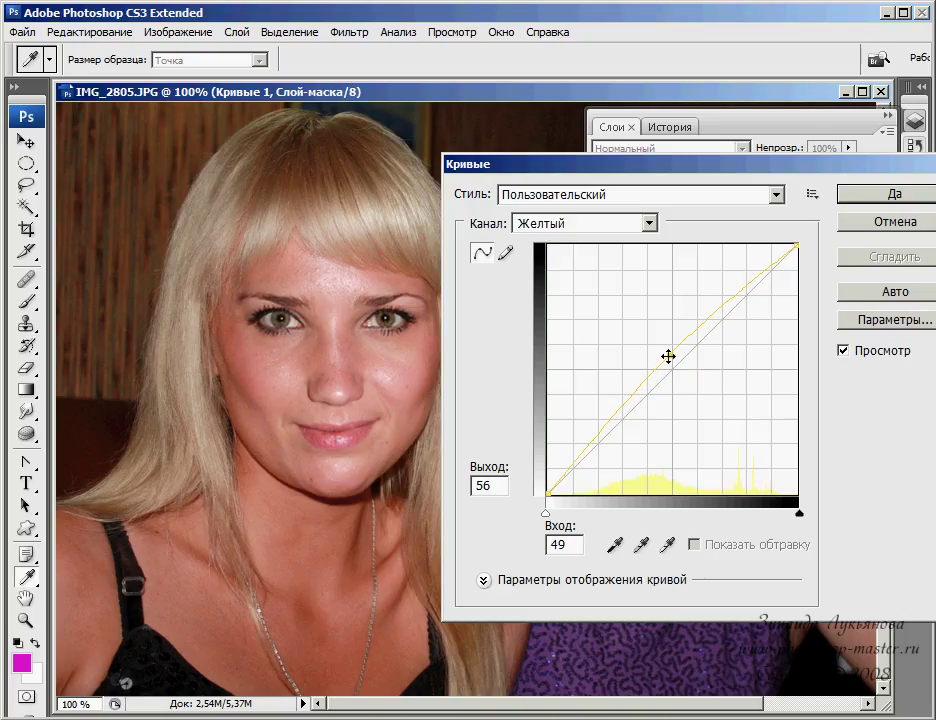
pyautogui.moveTo(668, 355)
pyautogui.mouseDown()
pyautogui.moveTo(697, 397)
pyautogui.moveTo(694, 338)
pyautogui.moveTo(677, 372)
pyautogui.moveTo(666, 354)
pyautogui.mouseUp()
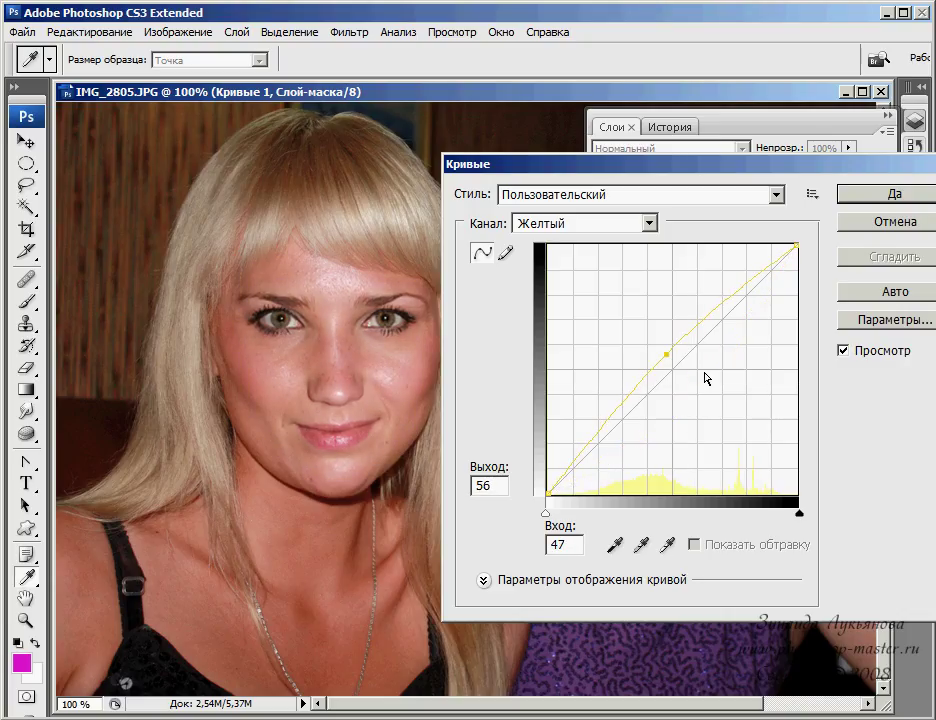
# Nudge the magenta point to input 45, output 56 and apply the curves
pyautogui.click(628, 222)
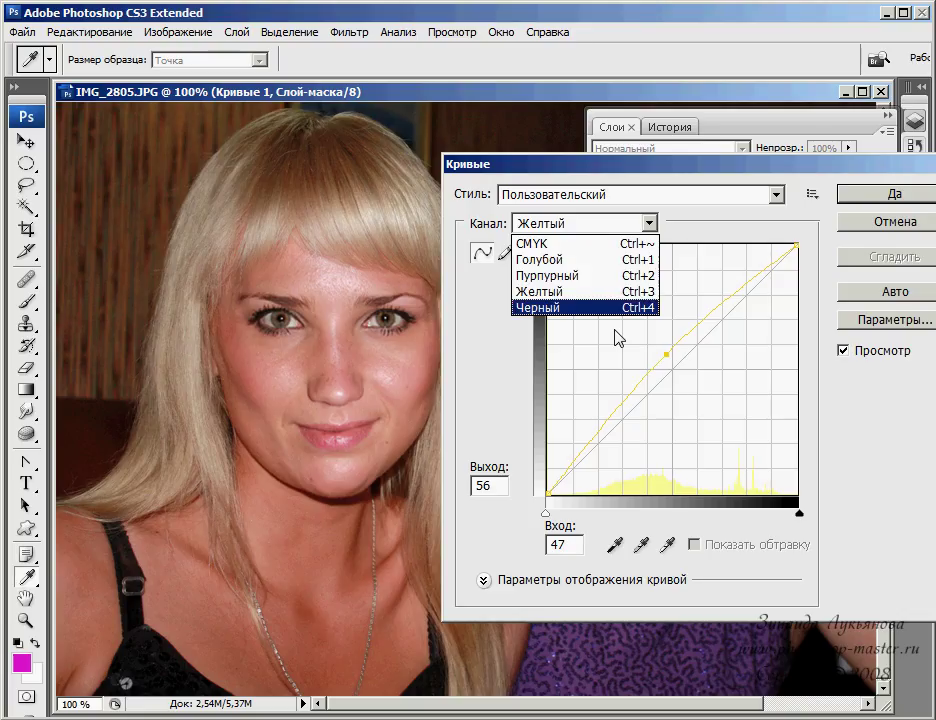
pyautogui.click(545, 275)
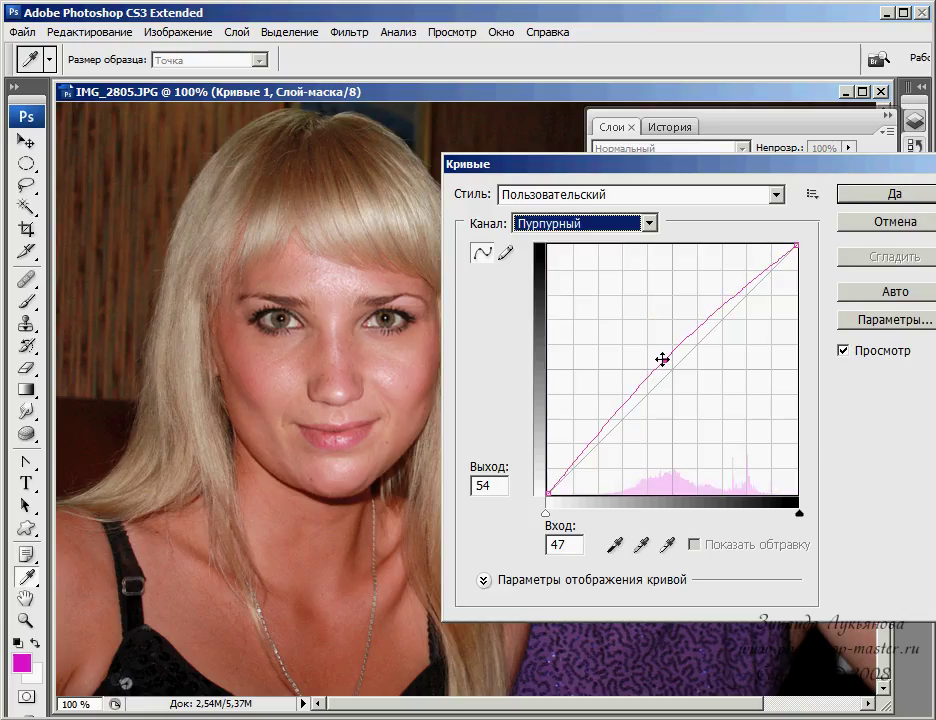
pyautogui.click(662, 358)
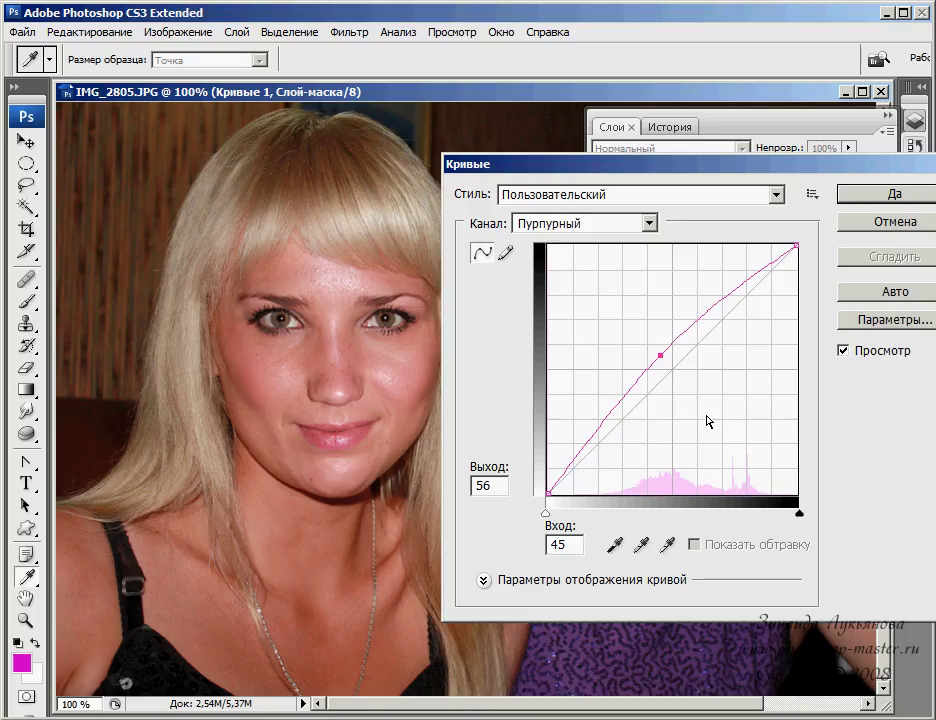
pyautogui.click(872, 196)
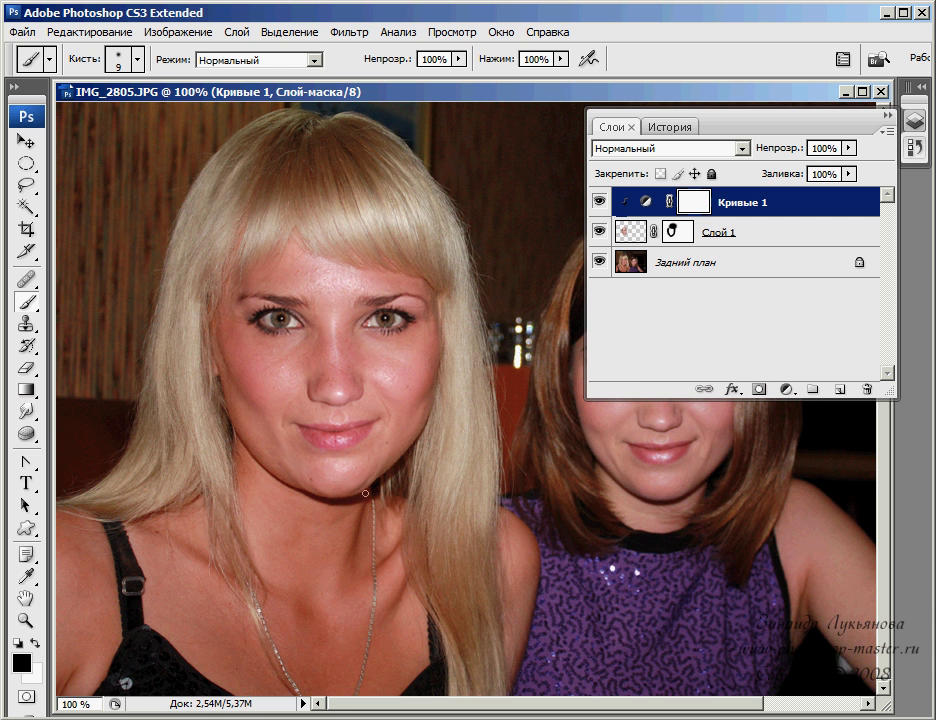
pyautogui.moveTo(370, 711); pyautogui.dragTo(449, 708)
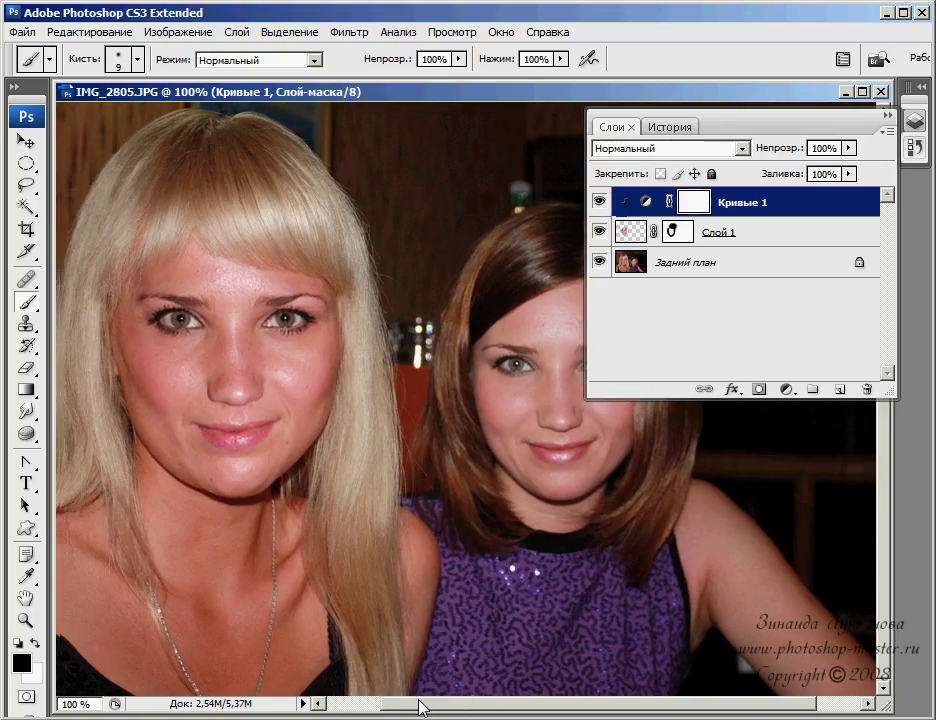
pyautogui.moveTo(444, 707); pyautogui.dragTo(401, 706)
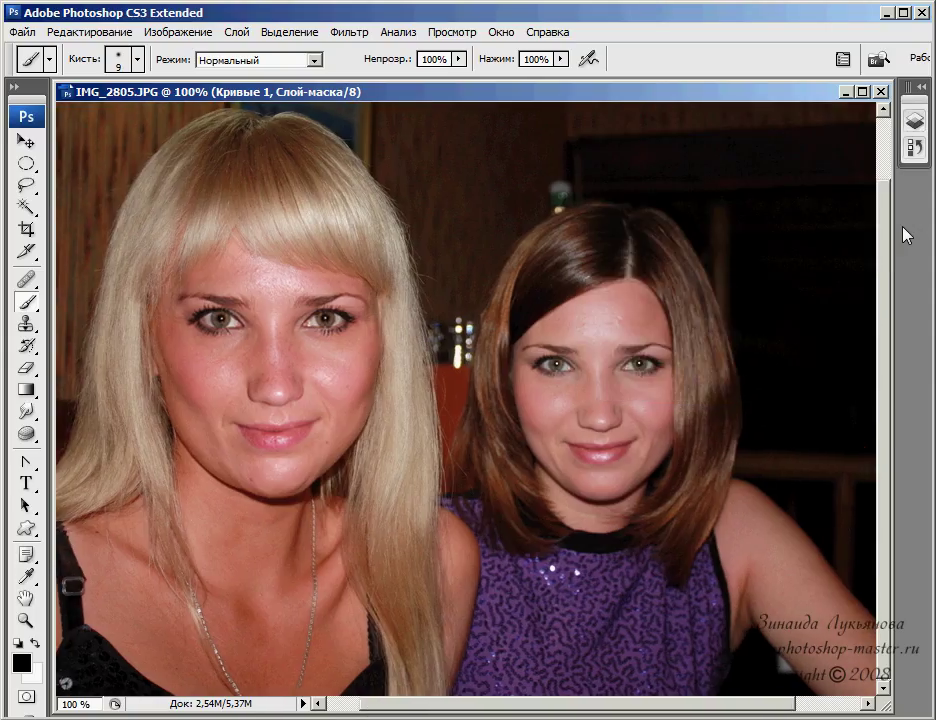
pyautogui.click(915, 120)
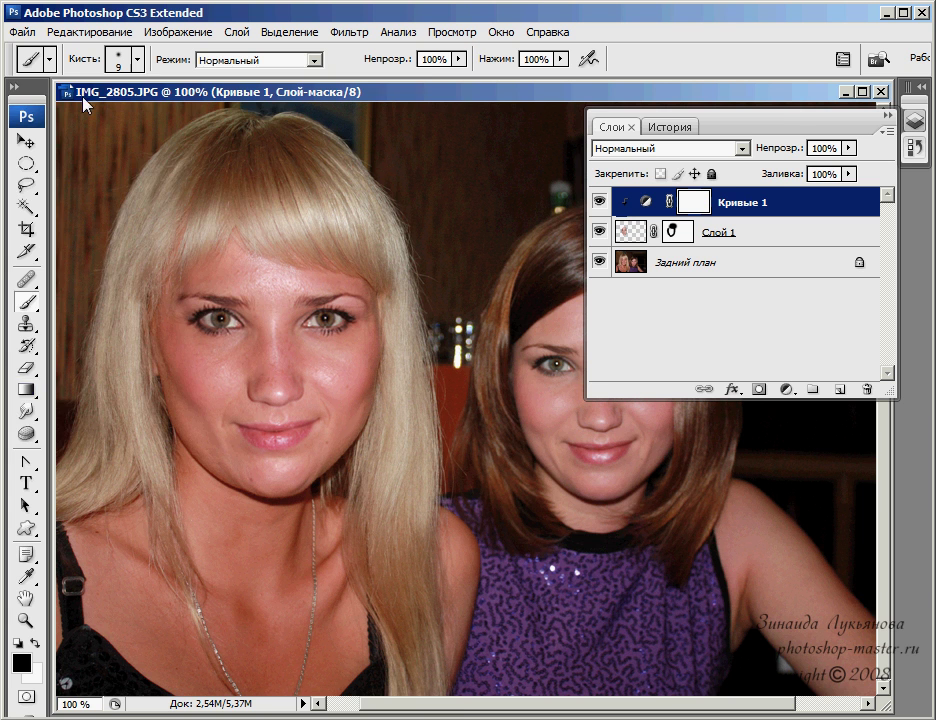
# Paint black with a 13 px brush on the Кривые 1 mask over both irises at 300%
pyautogui.click(118, 58)
pyautogui.click(381, 96)
pyautogui.hotkey('ctrl', '+')
pyautogui.hotkey('ctrl', '+')
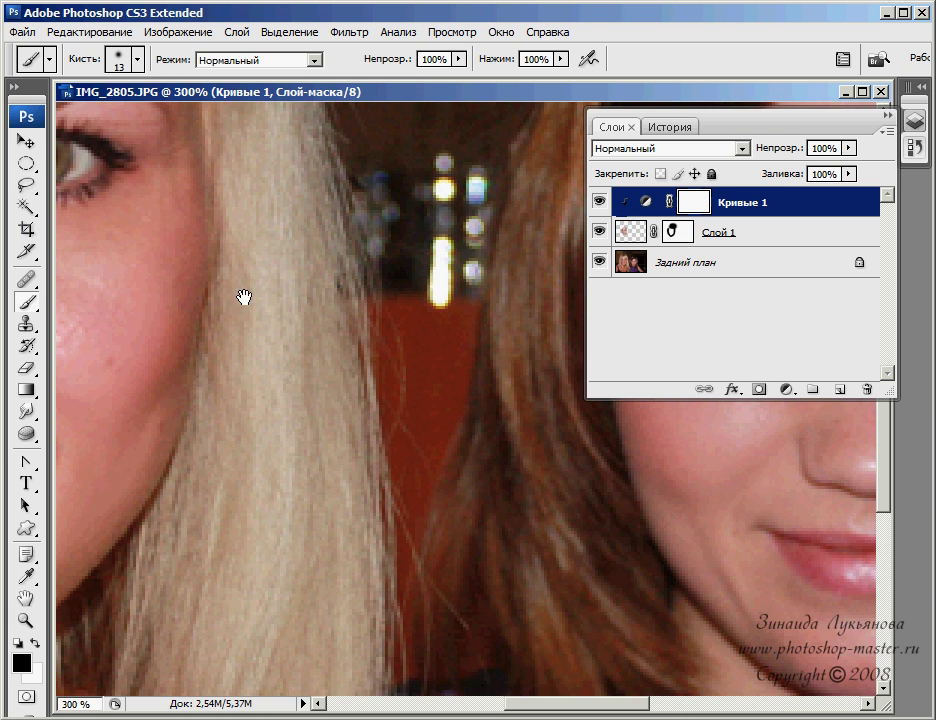
pyautogui.moveTo(244, 297); pyautogui.dragTo(570, 443)
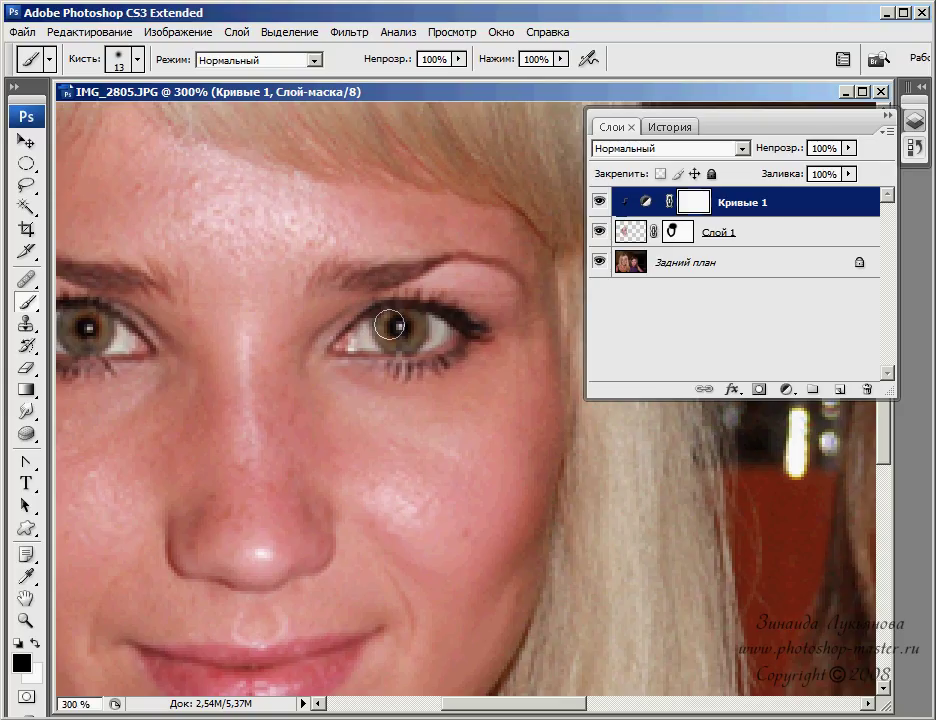
pyautogui.moveTo(389, 324); pyautogui.dragTo(397, 337)
pyautogui.moveTo(180, 424); pyautogui.dragTo(345, 429)
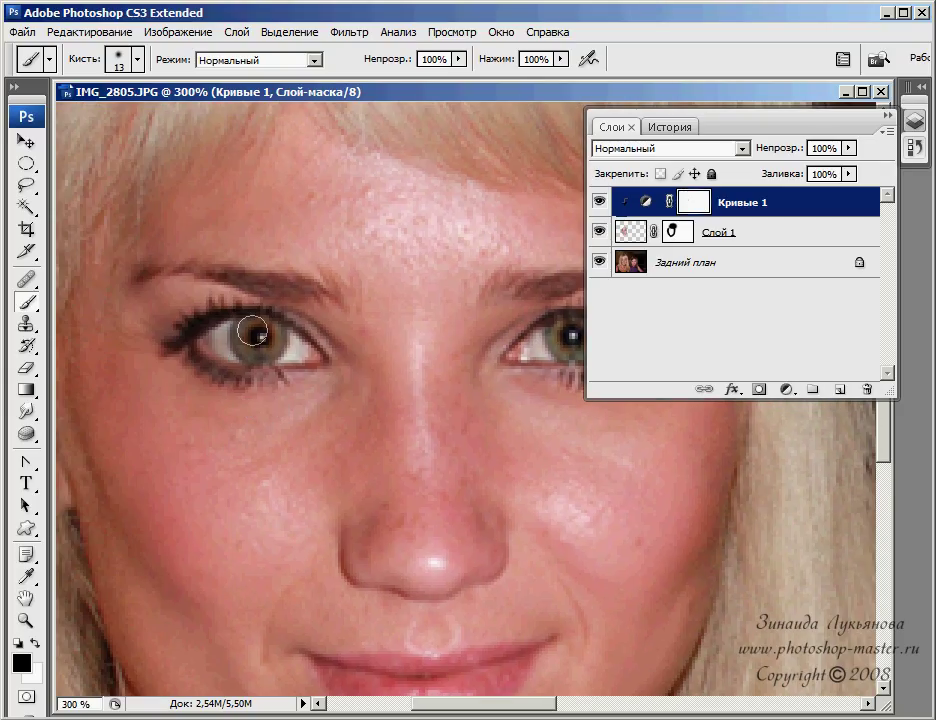
pyautogui.moveTo(253, 330); pyautogui.dragTo(245, 352)
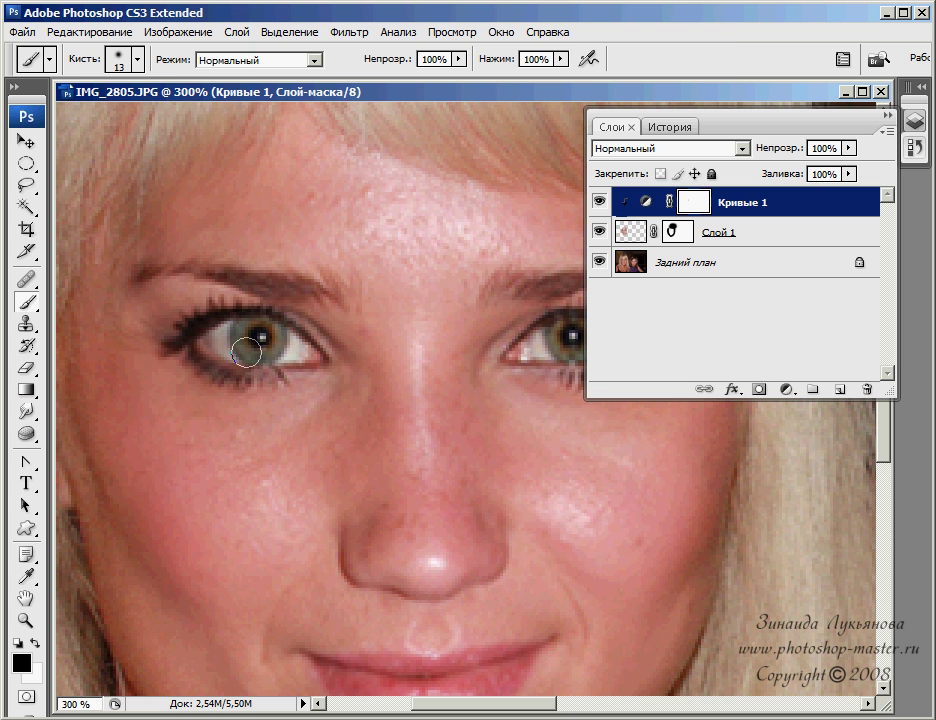
# Return the view to 100% zoom and move the Layers panel up and right
pyautogui.hotkey('ctrl', '-')
pyautogui.hotkey('ctrl', '-')
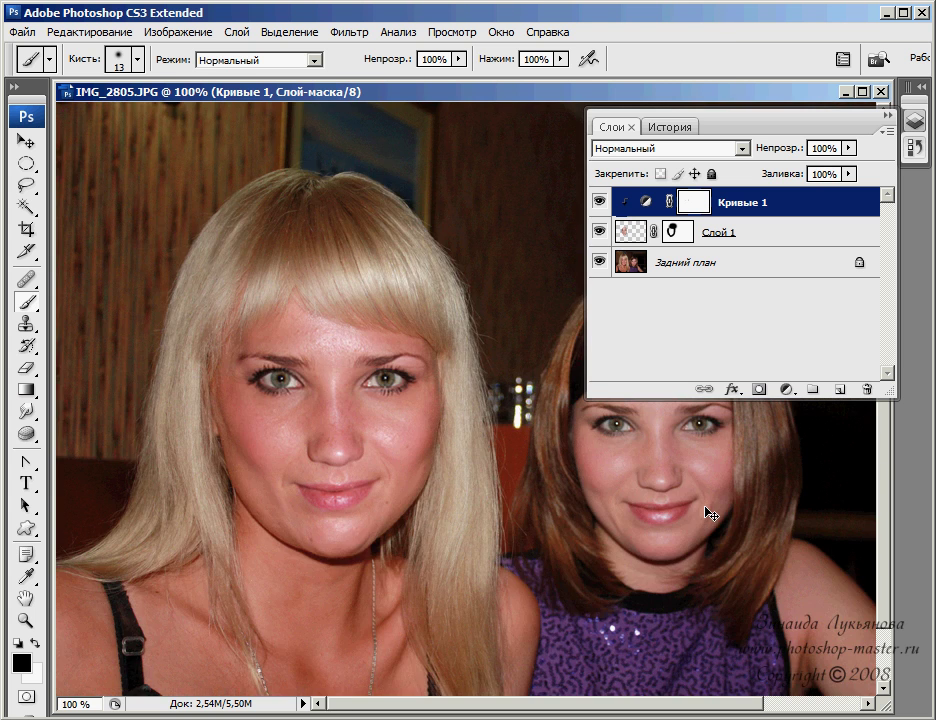
pyautogui.hotkey('ctrl', '-')
pyautogui.hotkey('ctrl', '+')
pyautogui.moveTo(700, 114); pyautogui.dragTo(736, 83)
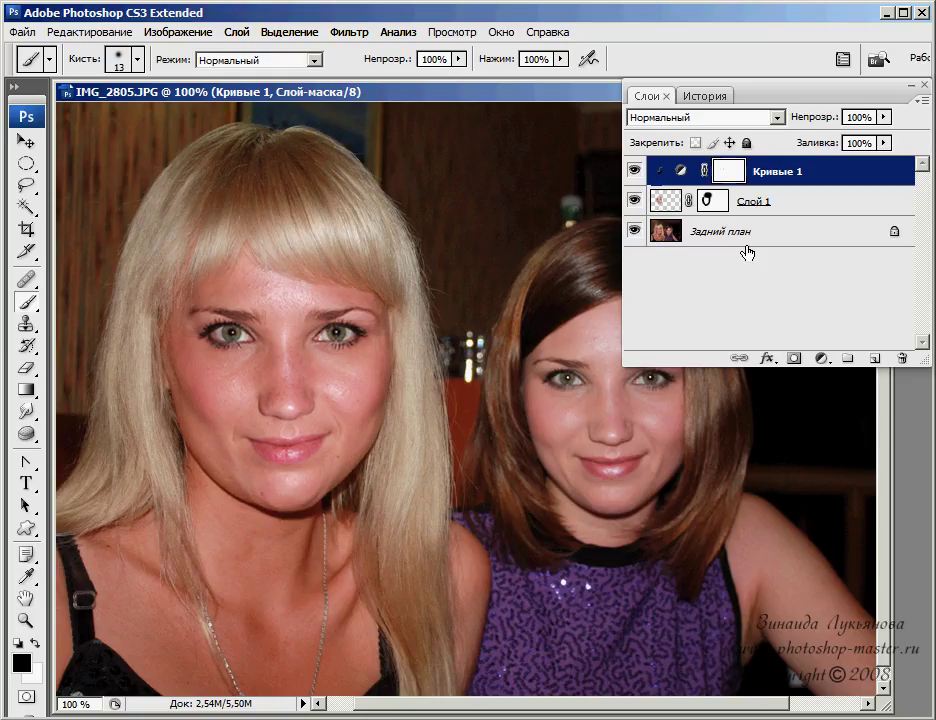
# Convert the image to RGB with layer flattening, then undo the flatten and mode change
pyautogui.click(720, 171)
pyautogui.click(150, 31)
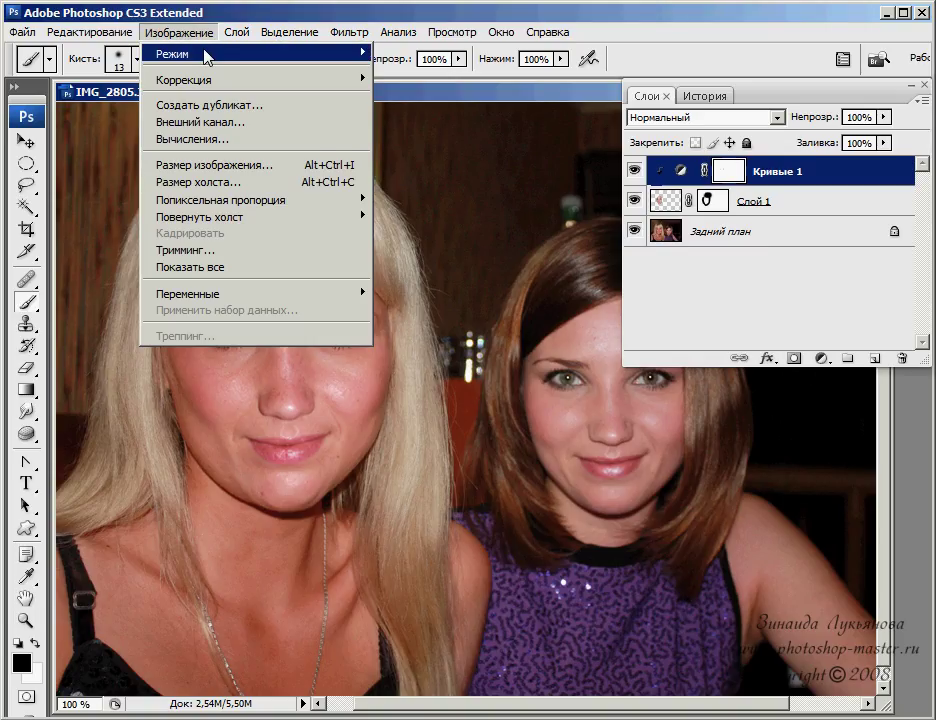
pyautogui.moveTo(255, 53)
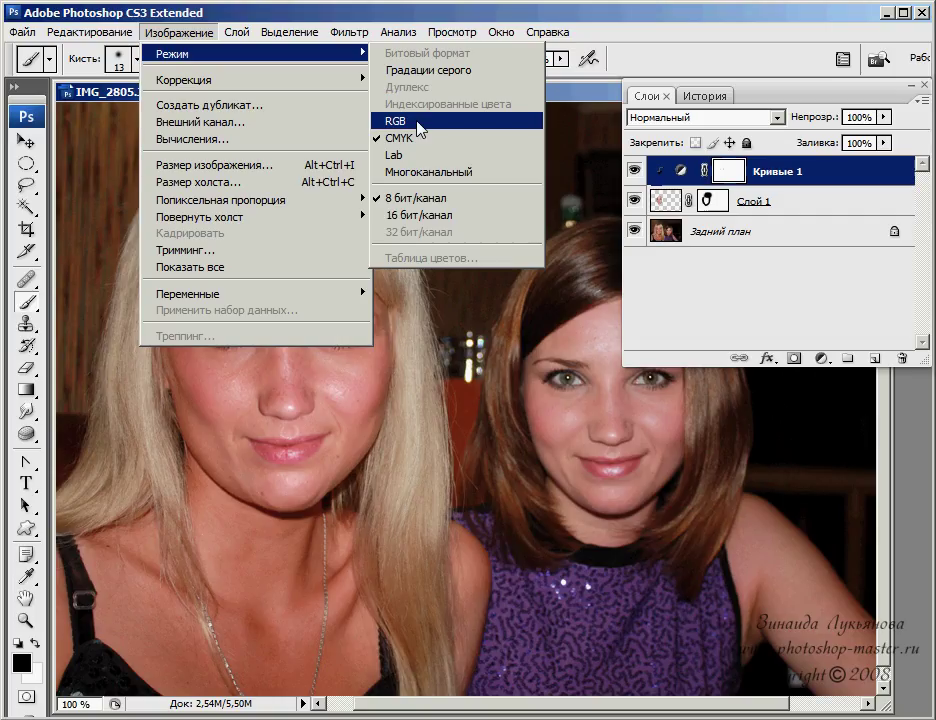
pyautogui.click(429, 121)
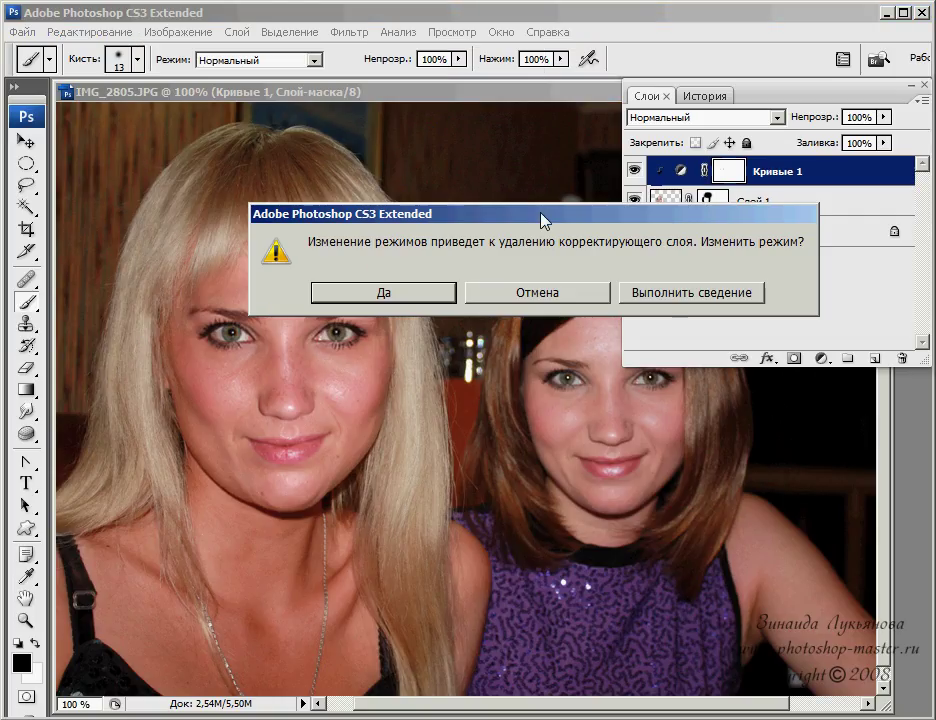
pyautogui.click(660, 299)
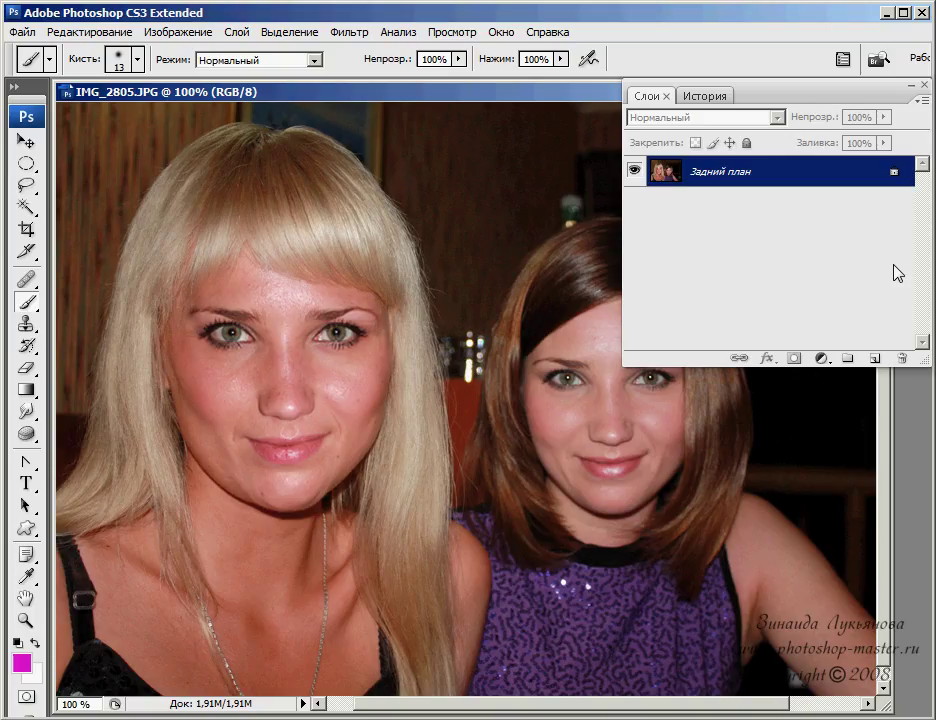
pyautogui.hotkey('ctrl', 'z')
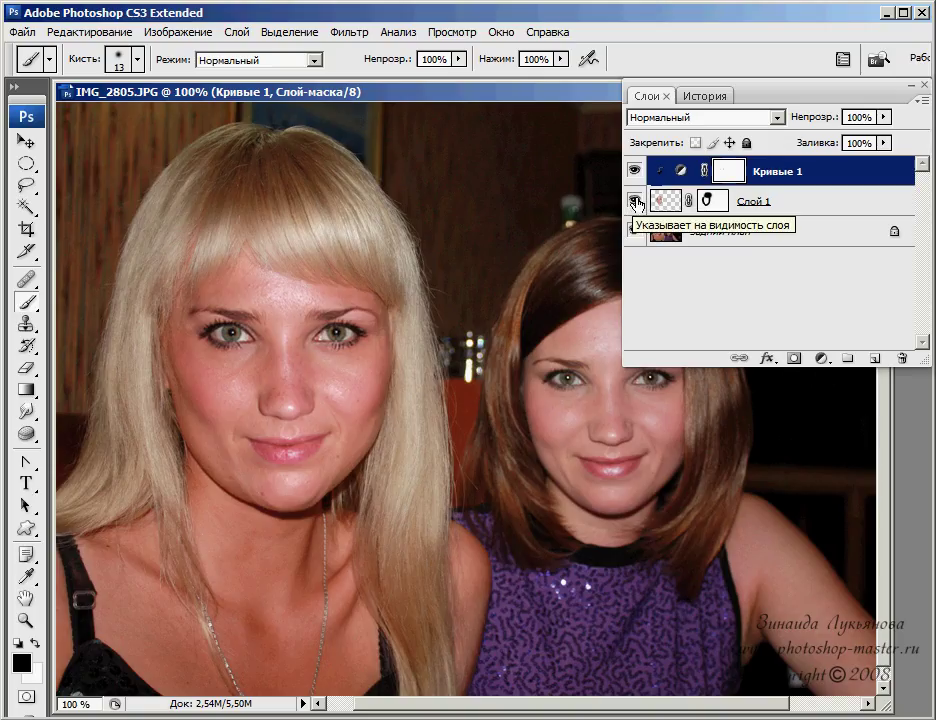
# Hide and re-show Слой 1 to compare the original smile with the transplanted face
pyautogui.click(636, 203)
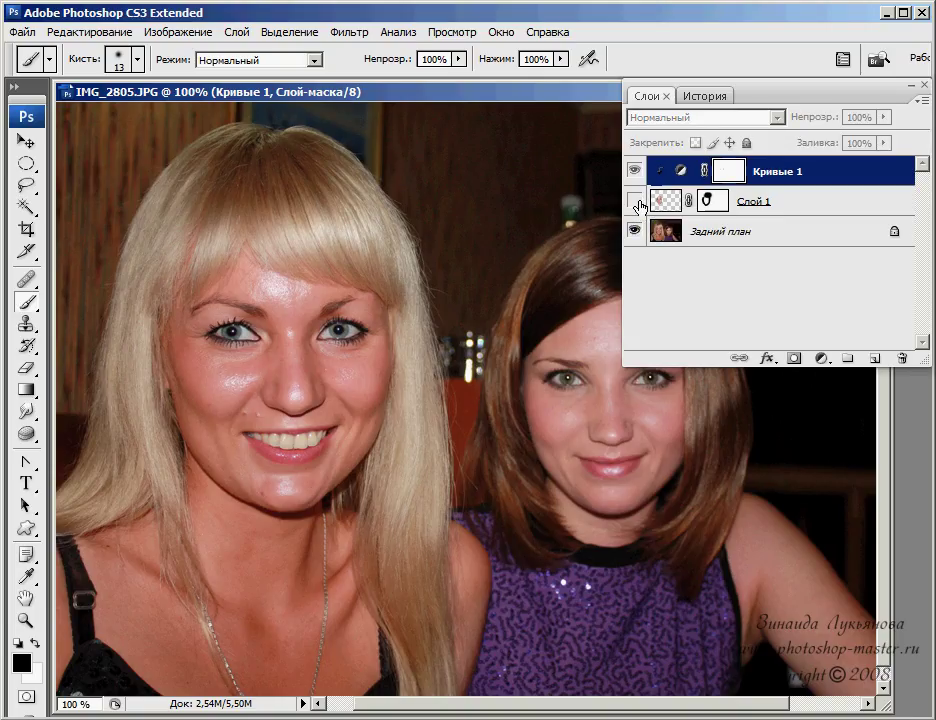
pyautogui.click(636, 203)
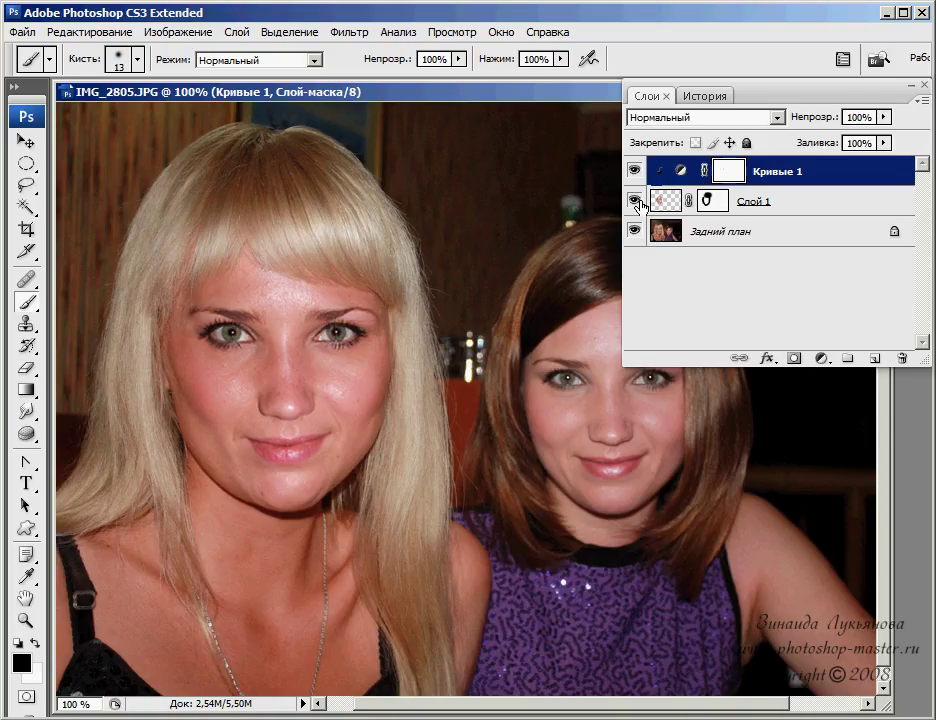